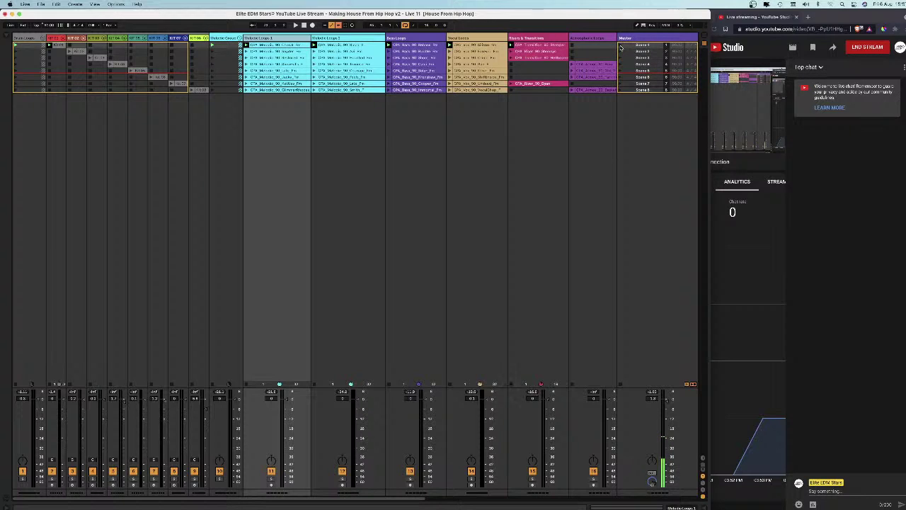
Move the arrangement loop to the song's start, spanning bars 1 to 17, and return to the Session View.
key(Tab)
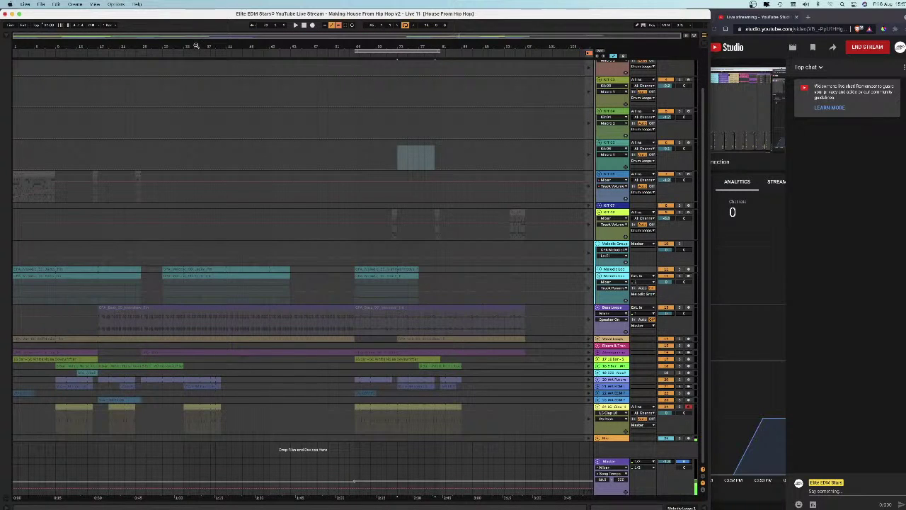
drag(373, 52, 16, 44)
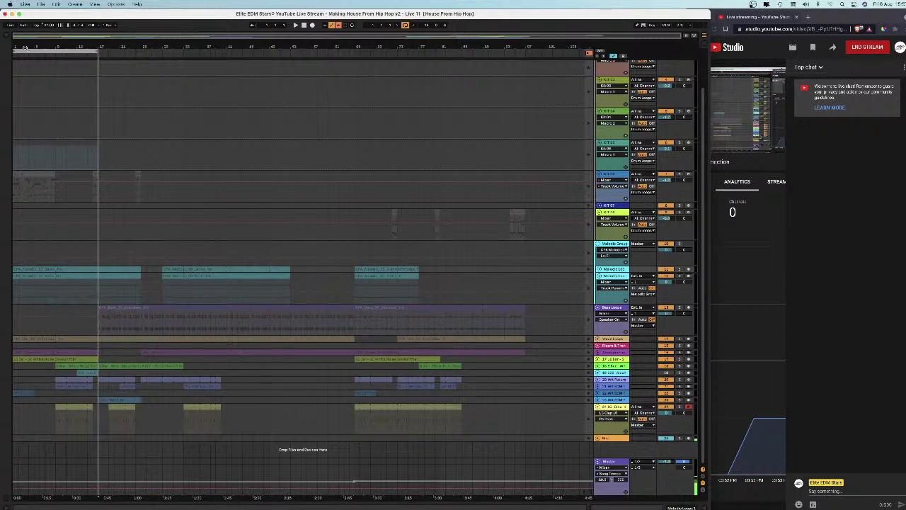
key(Tab)
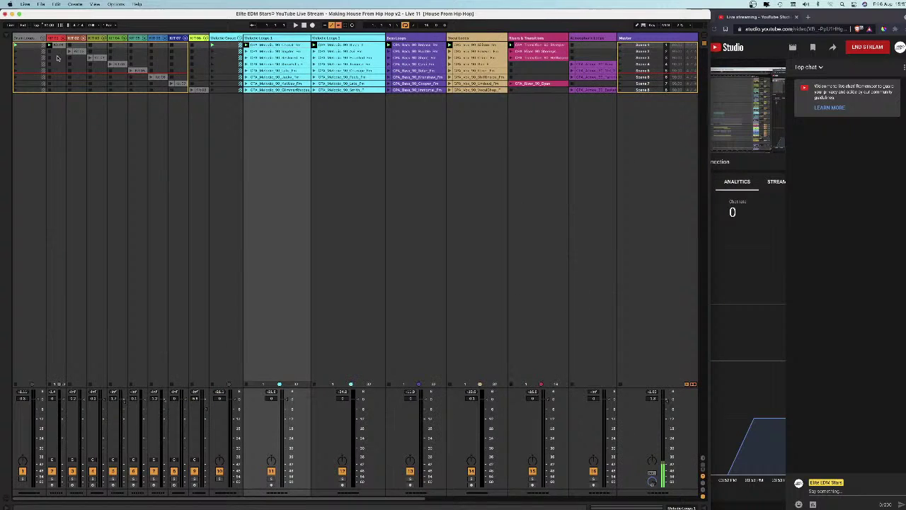
Audition Scene 1 through Scene 8 by launching them one after another.
click(621, 46)
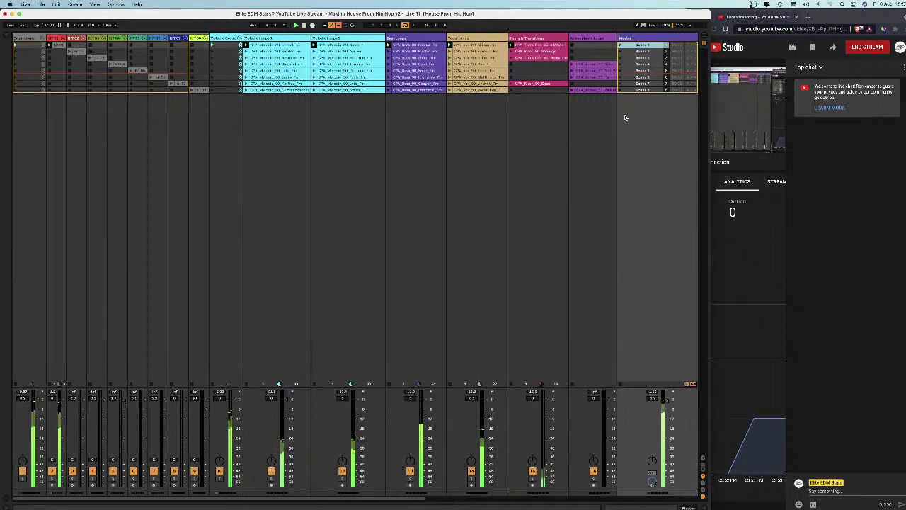
click(619, 51)
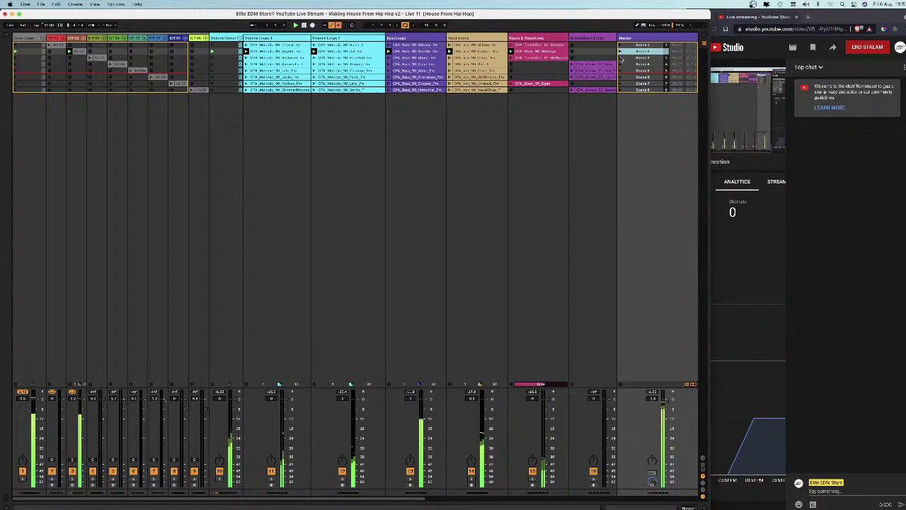
click(621, 59)
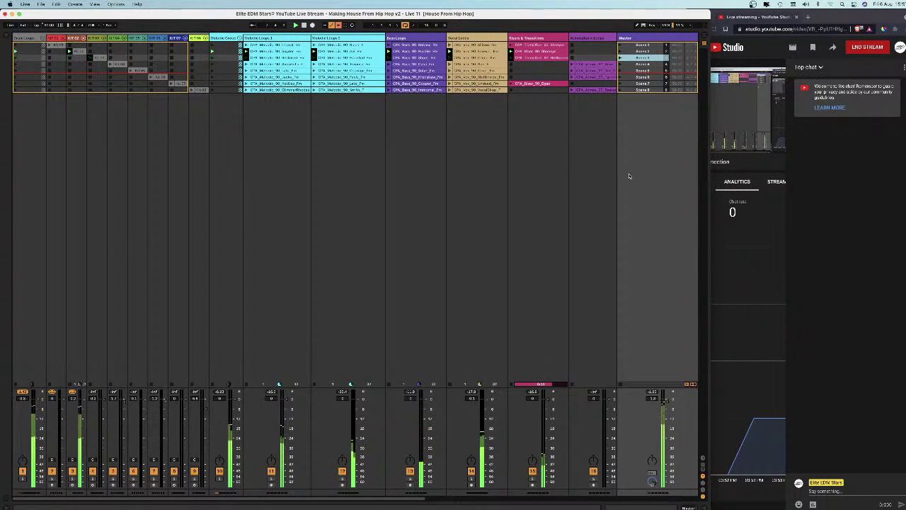
click(620, 64)
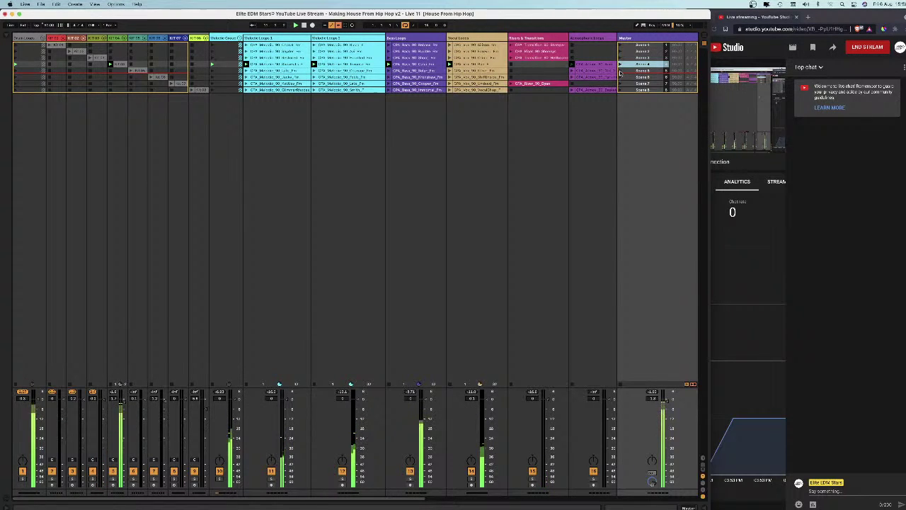
click(620, 72)
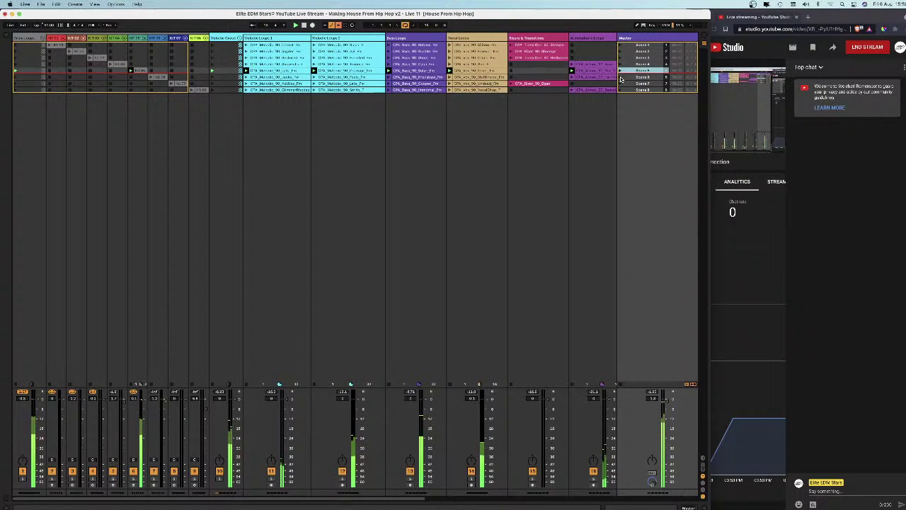
click(620, 77)
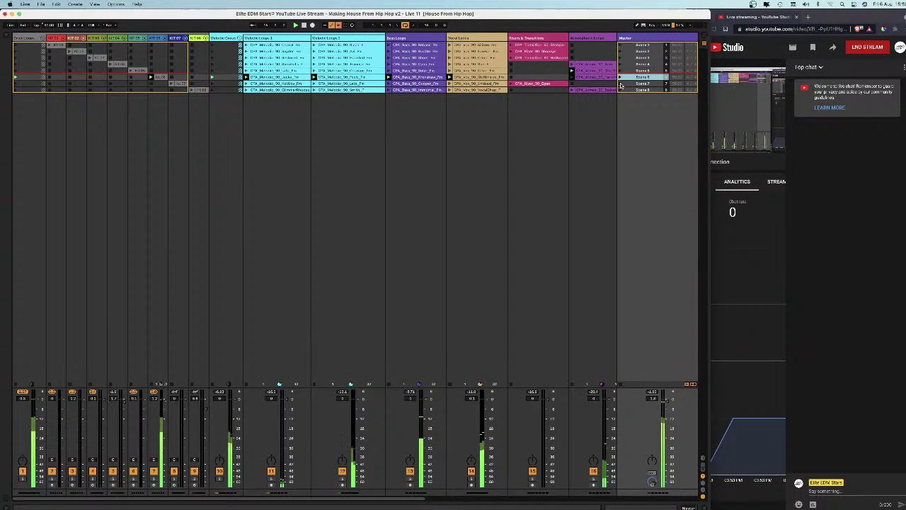
click(621, 84)
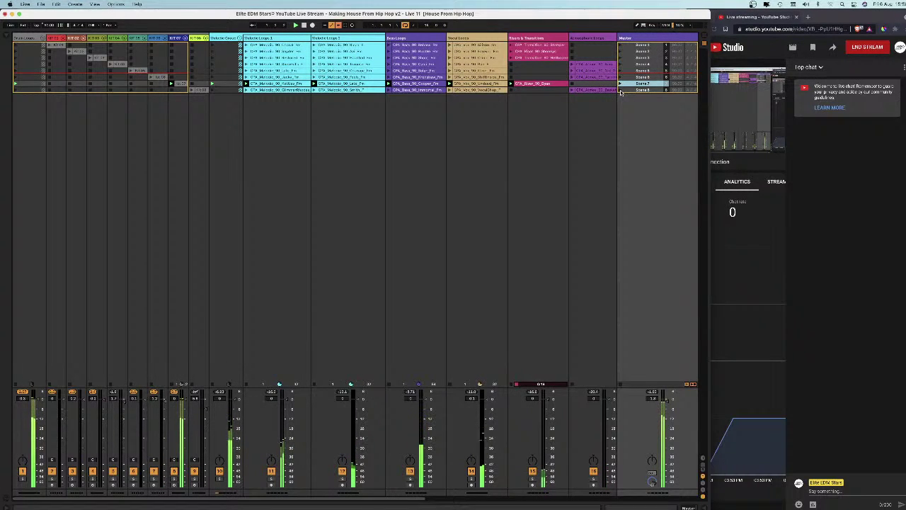
click(620, 90)
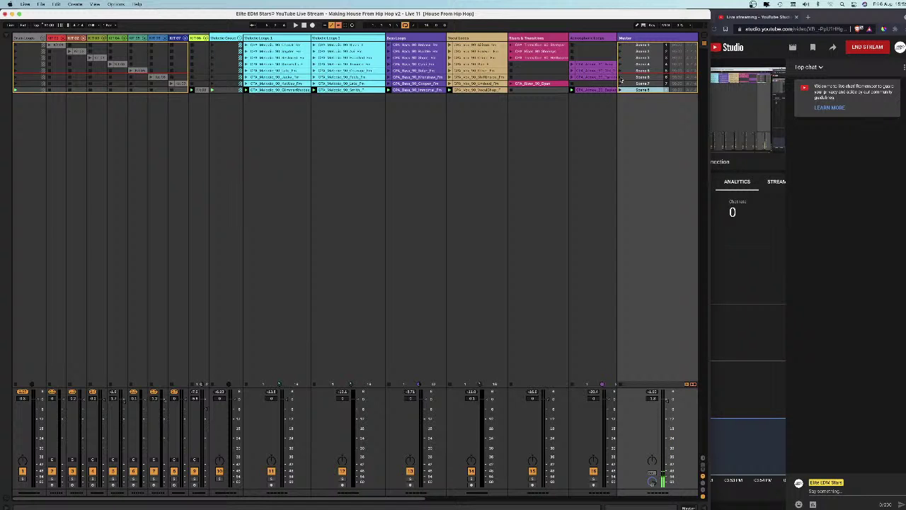
Raise the project tempo while auditioning Scene 6 and Scene 8.
click(622, 79)
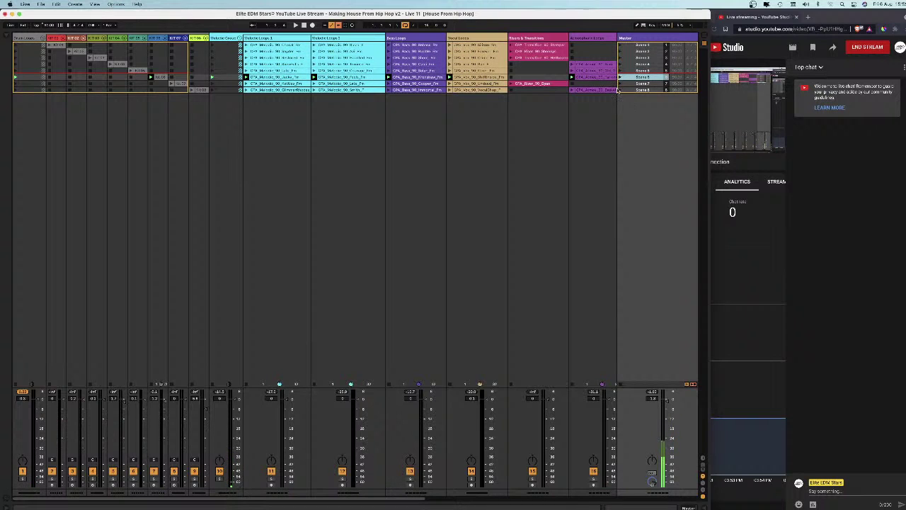
click(622, 78)
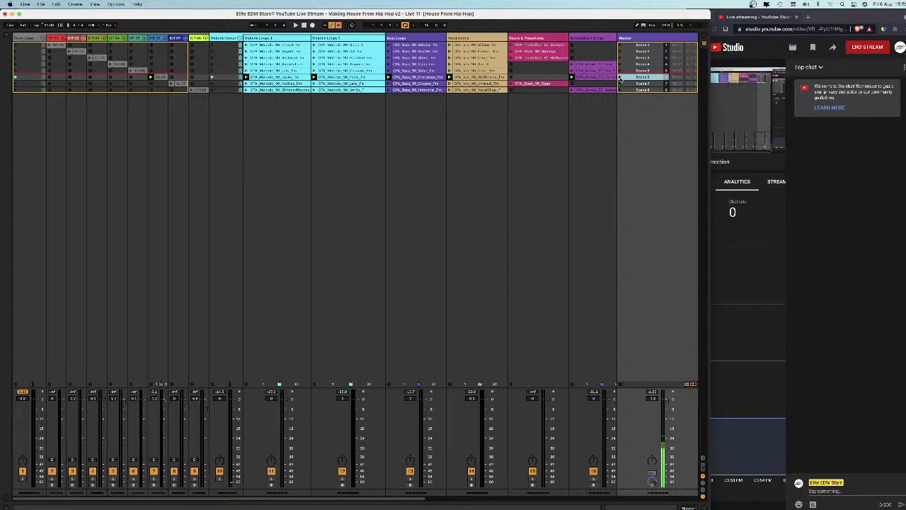
click(51, 24)
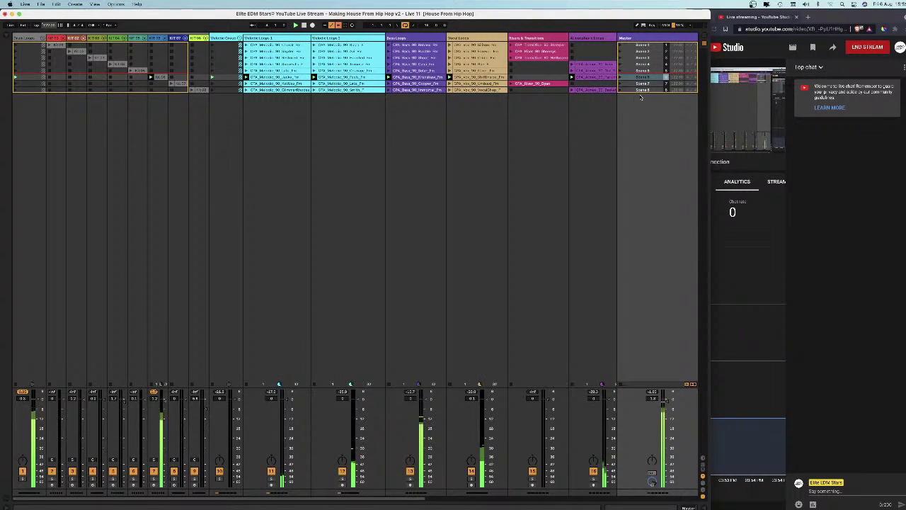
click(640, 90)
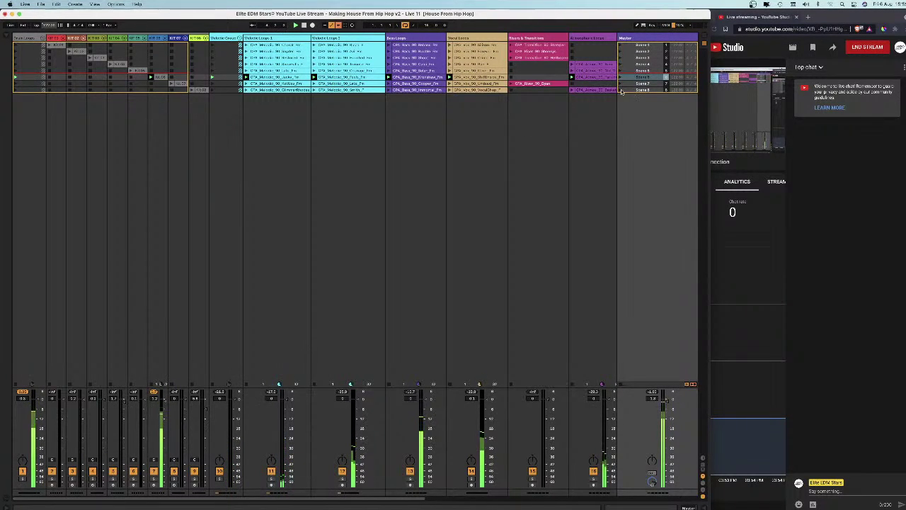
click(48, 25)
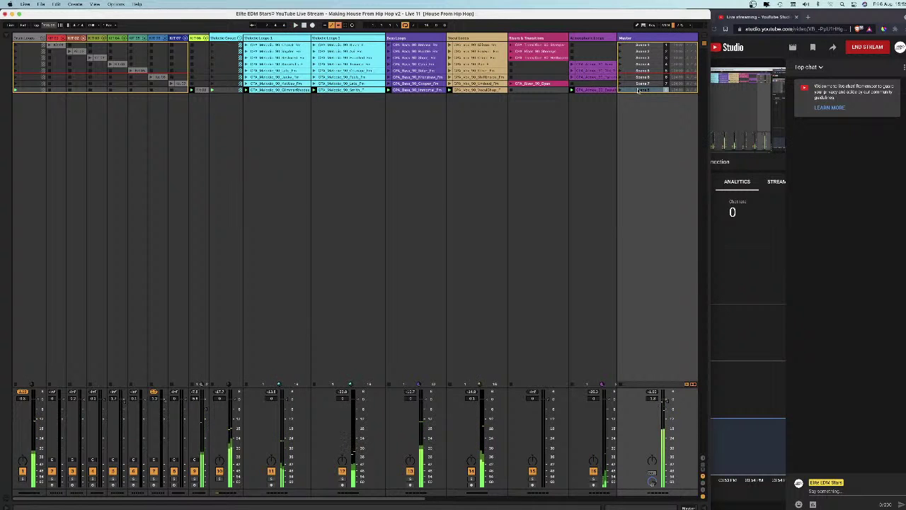
Switch to the Arrangement View and restore playback of all tracks from the arrangement.
key(Tab)
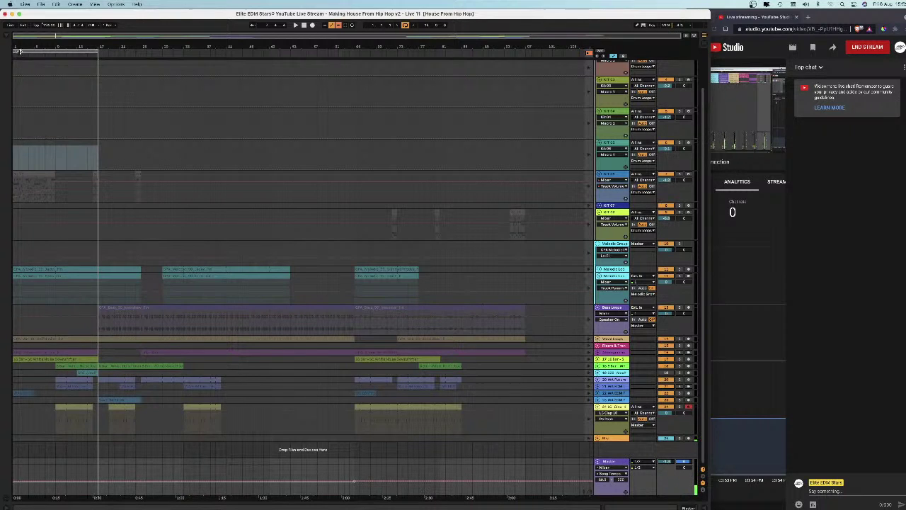
drag(38, 48, 38, 60)
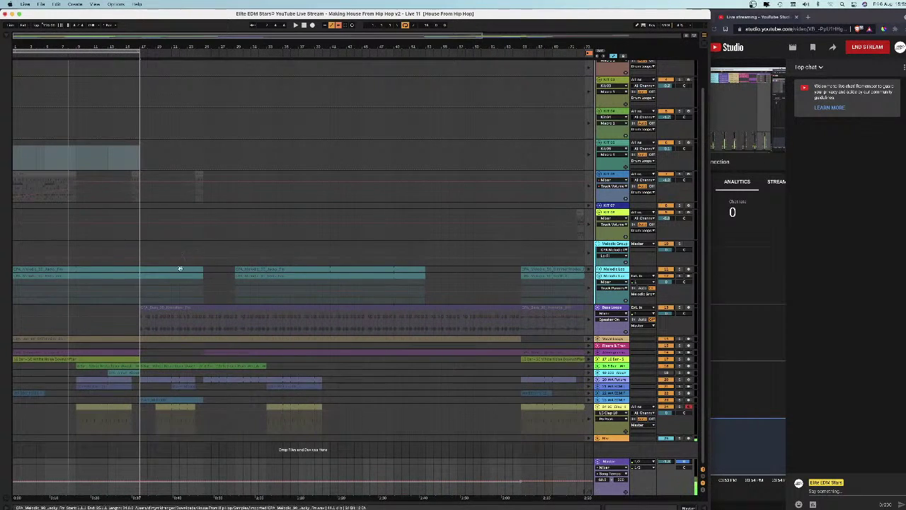
scroll(531, 92, up, 2)
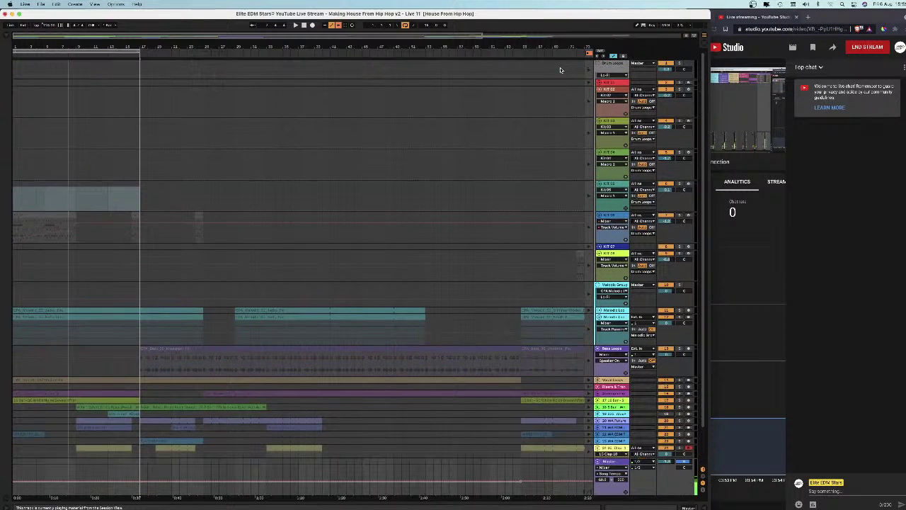
click(589, 54)
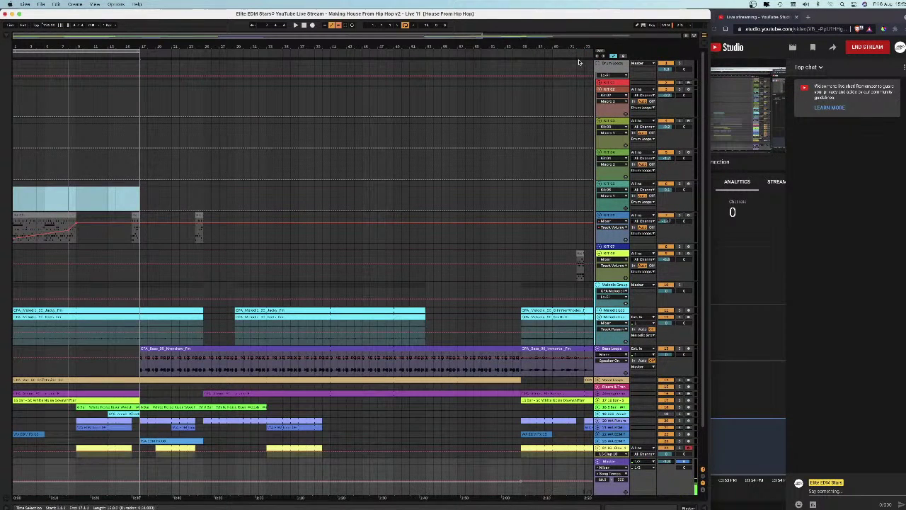
Fold the KIT 06 track and unfold the Vocal Loops track in the arrangement.
drag(16, 46, 16, 85)
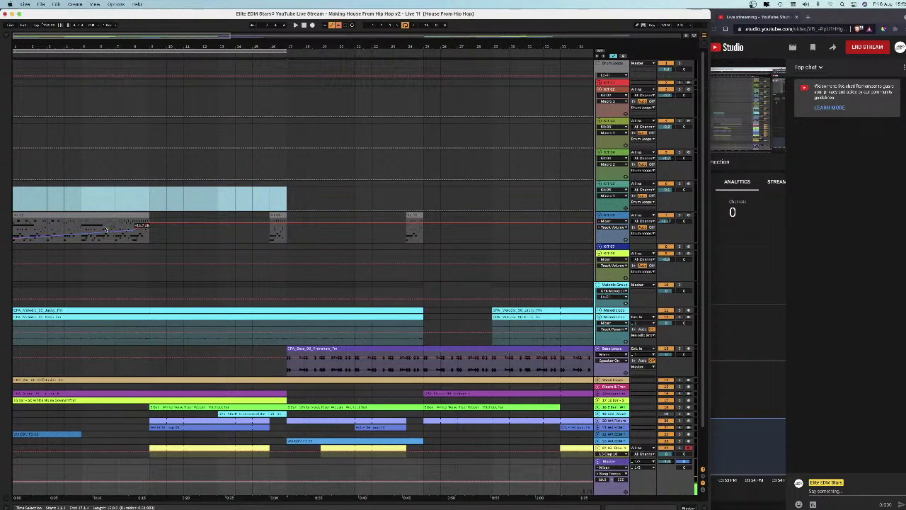
click(598, 216)
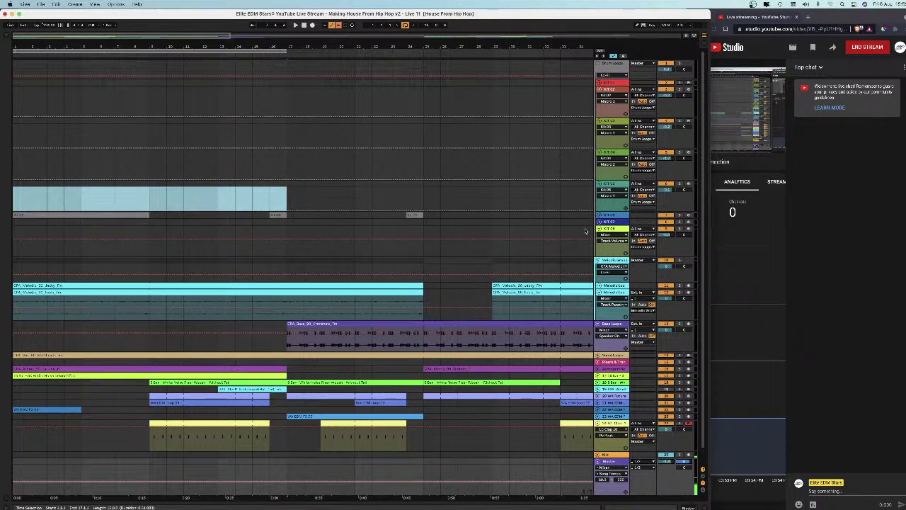
scroll(496, 287, down, 1)
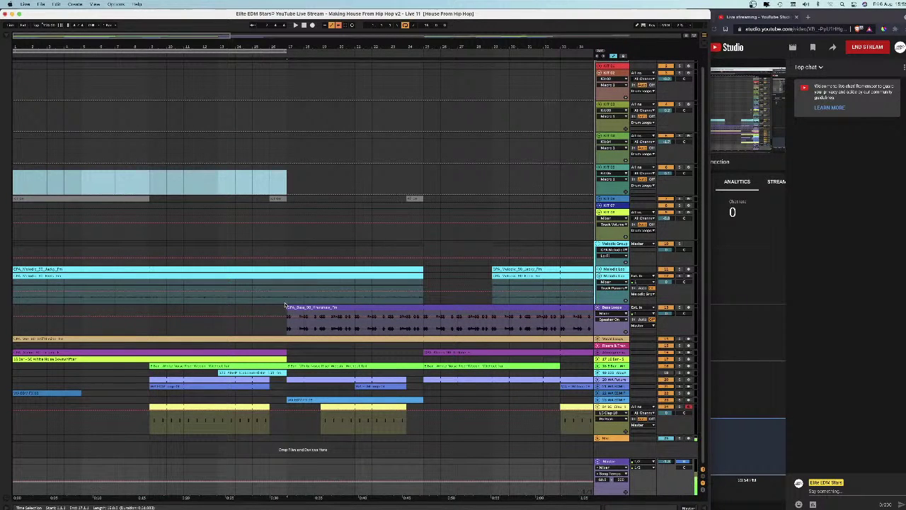
click(33, 339)
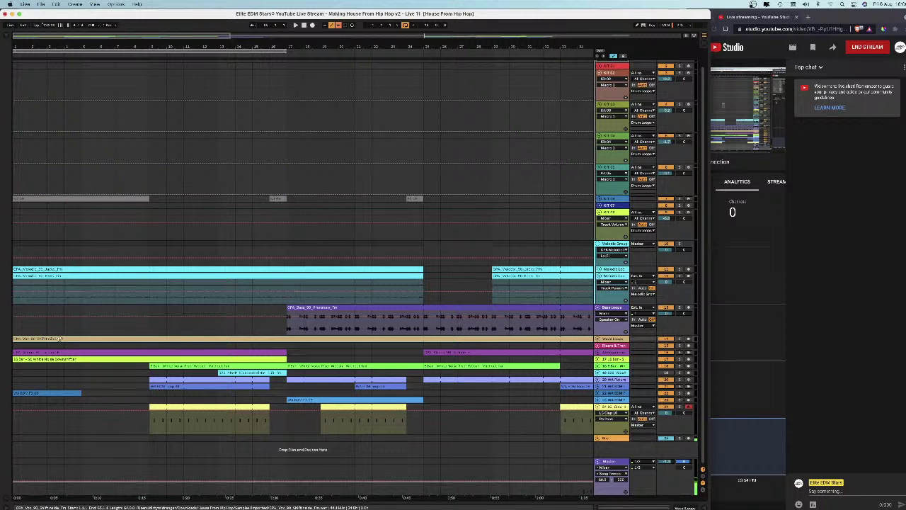
click(596, 339)
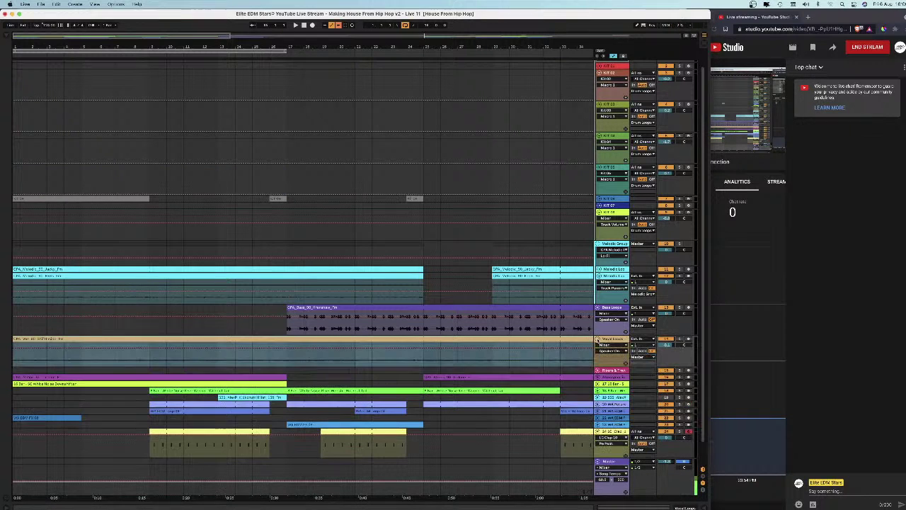
Unfold tracks 17 and 18, which hold the white noise downshifter and riser clips.
scroll(527, 343, down, 1)
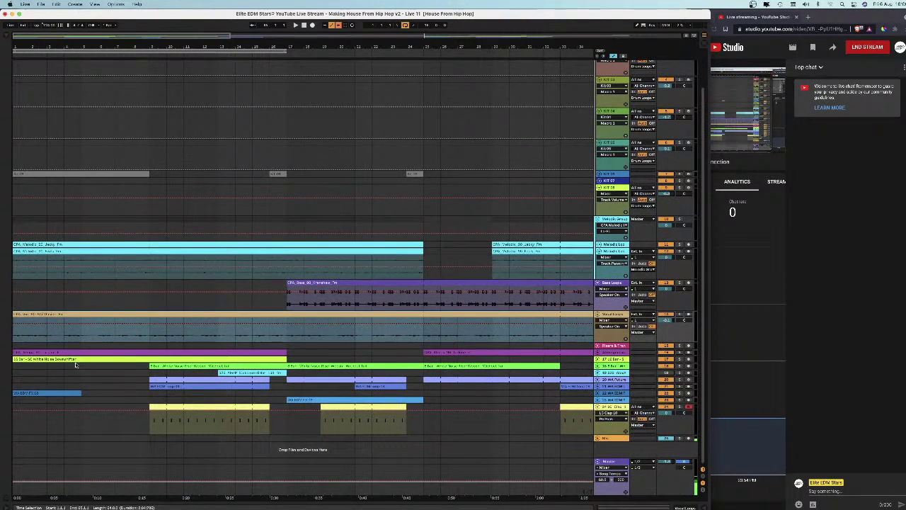
click(596, 359)
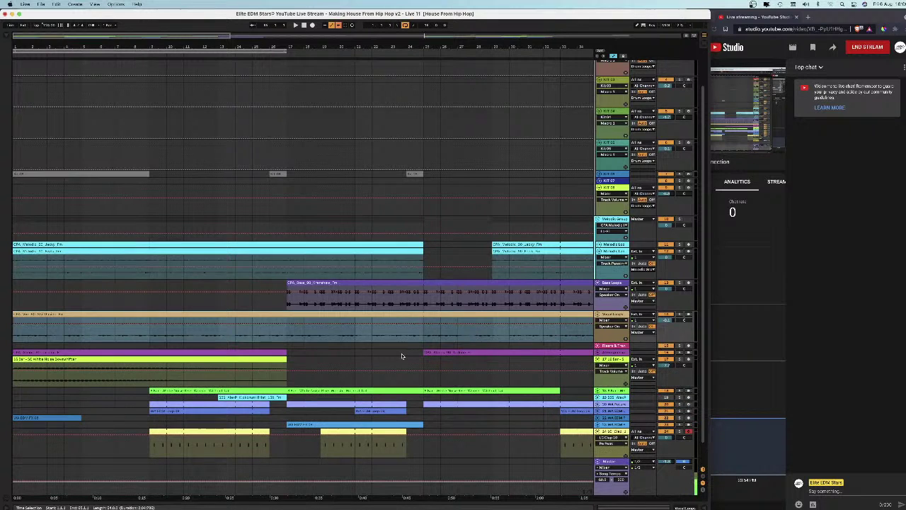
scroll(401, 353, down, 1)
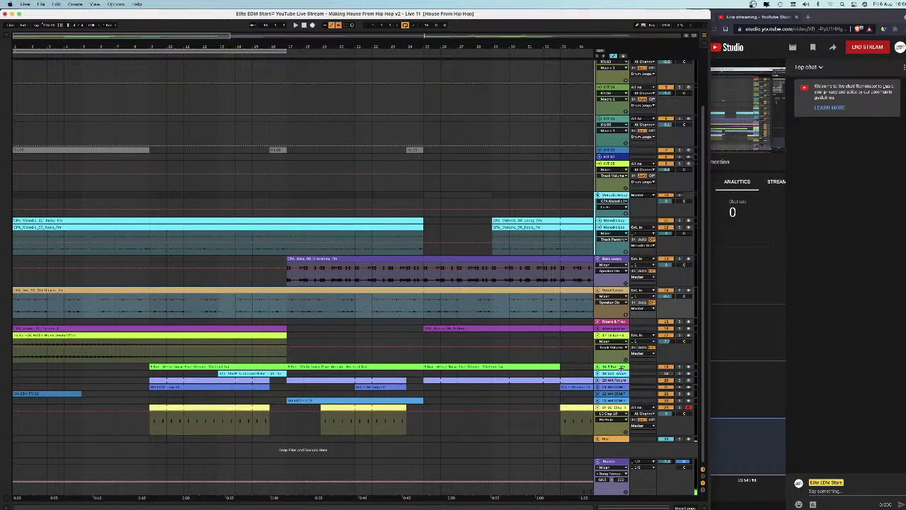
click(597, 366)
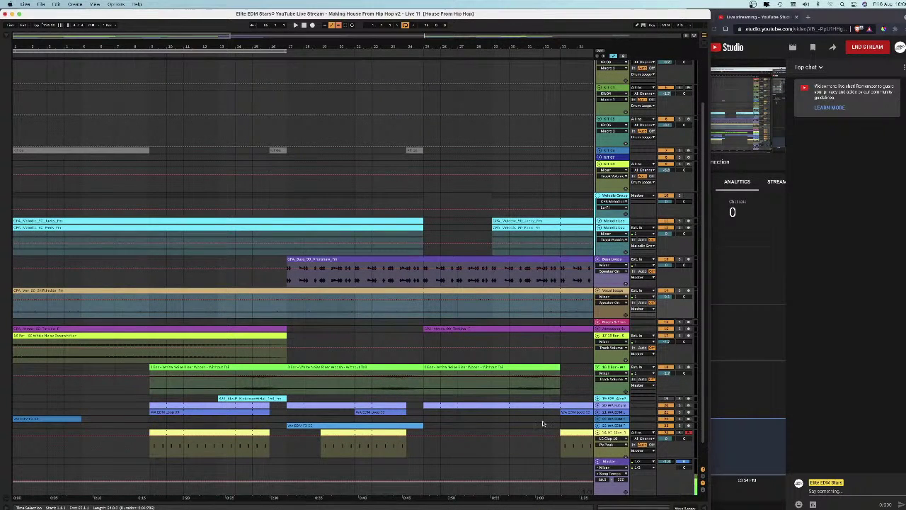
Unfold track 21 with the WA EDM Loop clips and track 20 directly above it.
scroll(543, 423, right, 1)
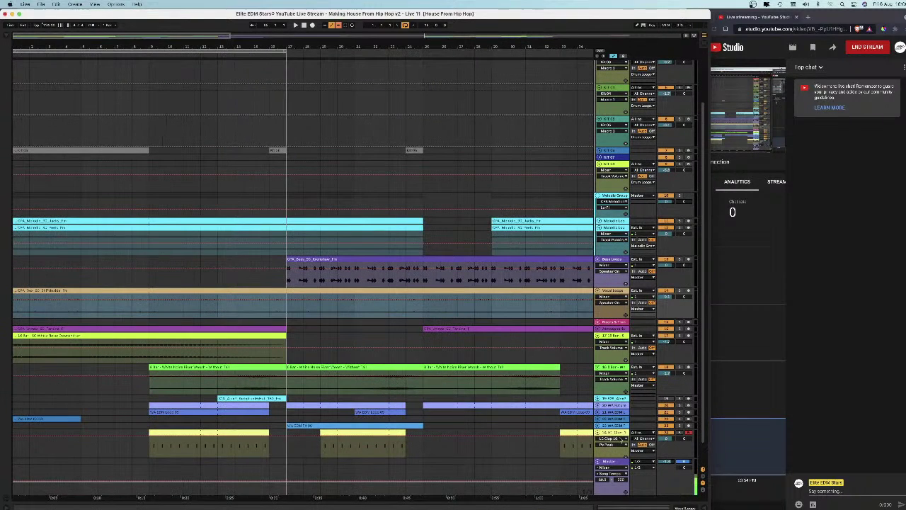
click(597, 412)
scroll(598, 412, down, 3)
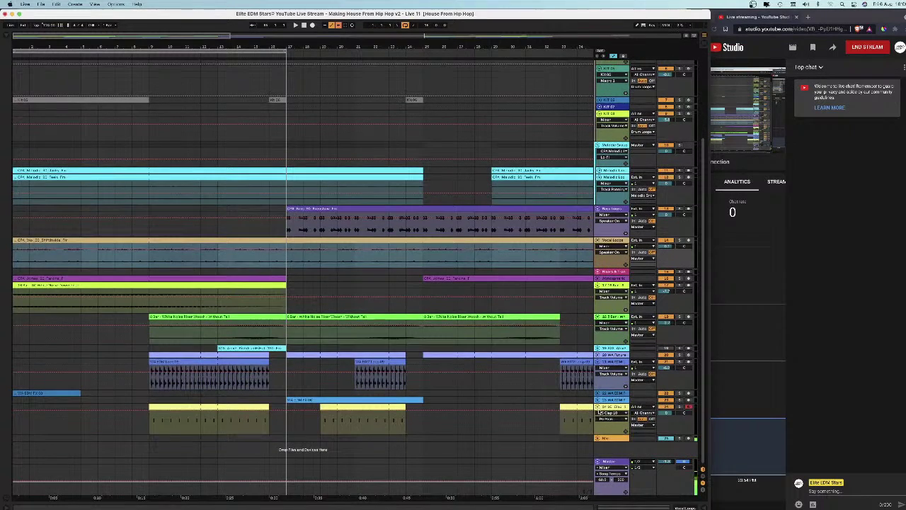
click(596, 408)
scroll(241, 400, left, 1)
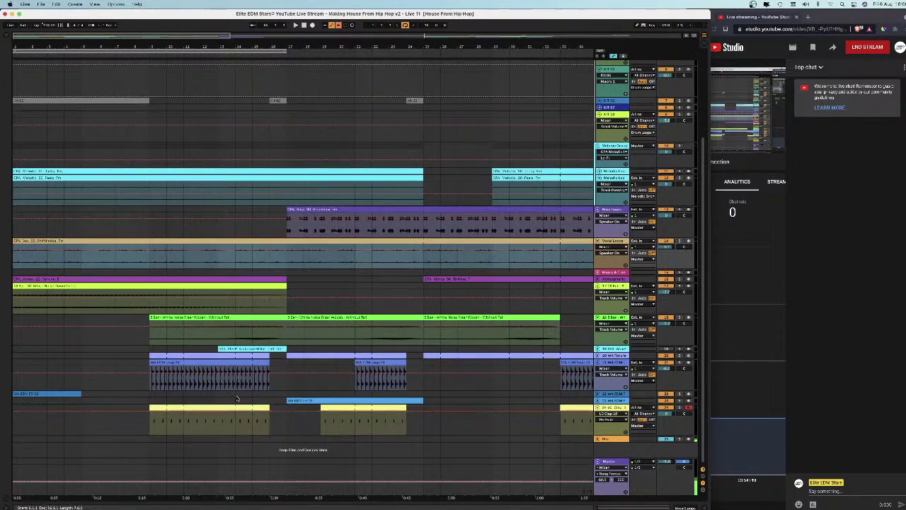
click(597, 355)
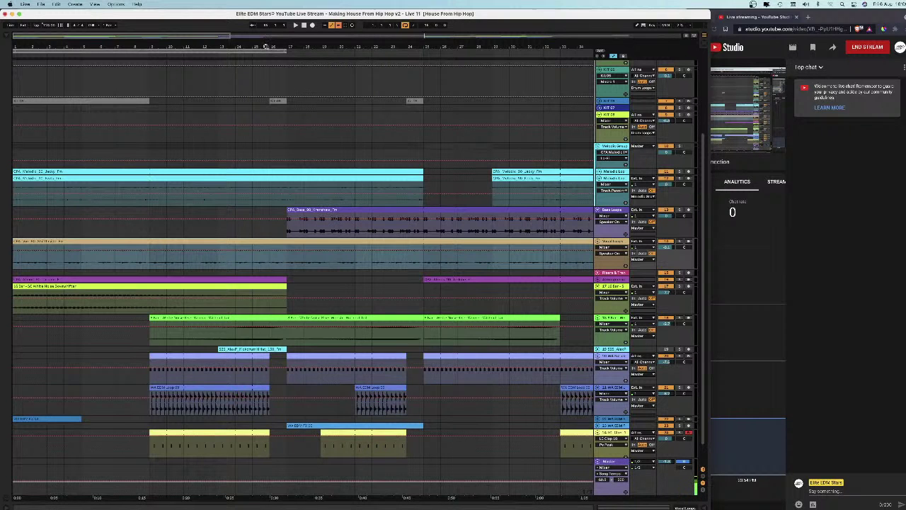
scroll(107, 396, down, 3)
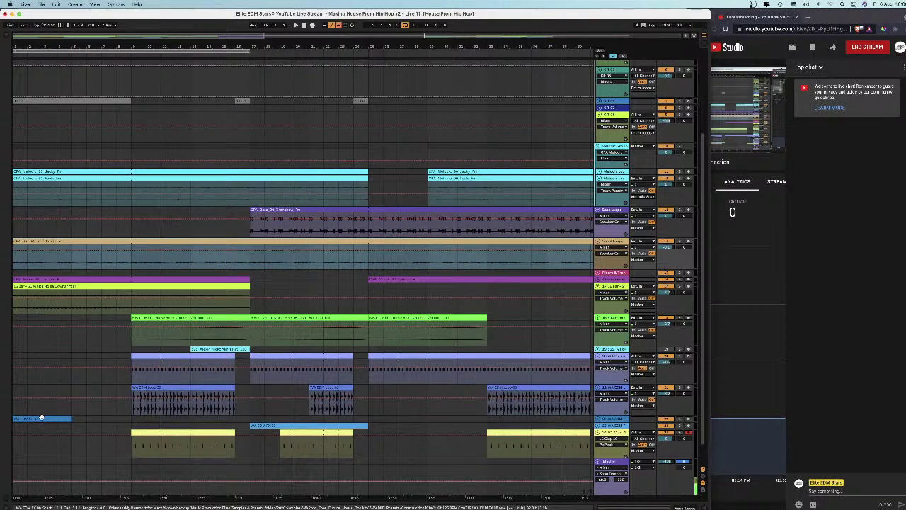
scroll(40, 415, down, 1)
scroll(41, 416, down, 1)
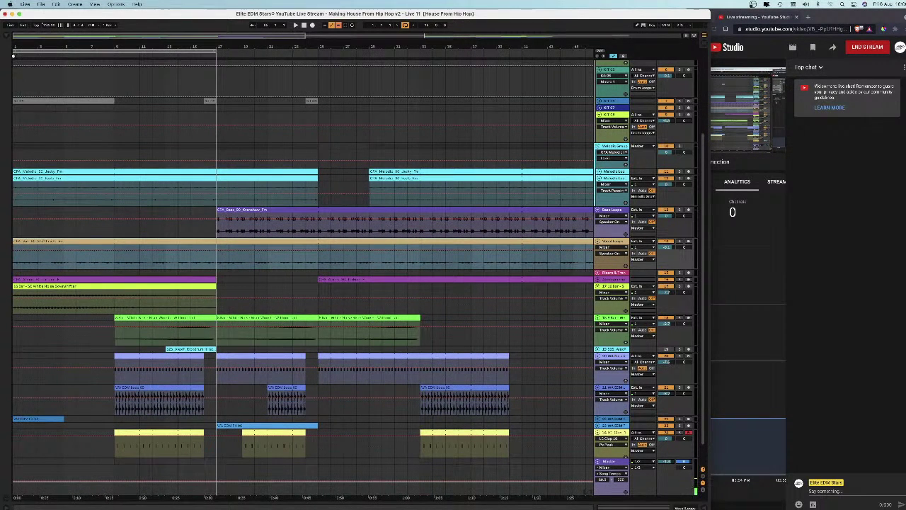
Play the arrangement from the start with looping switched off and listen through the opening section.
key(space)
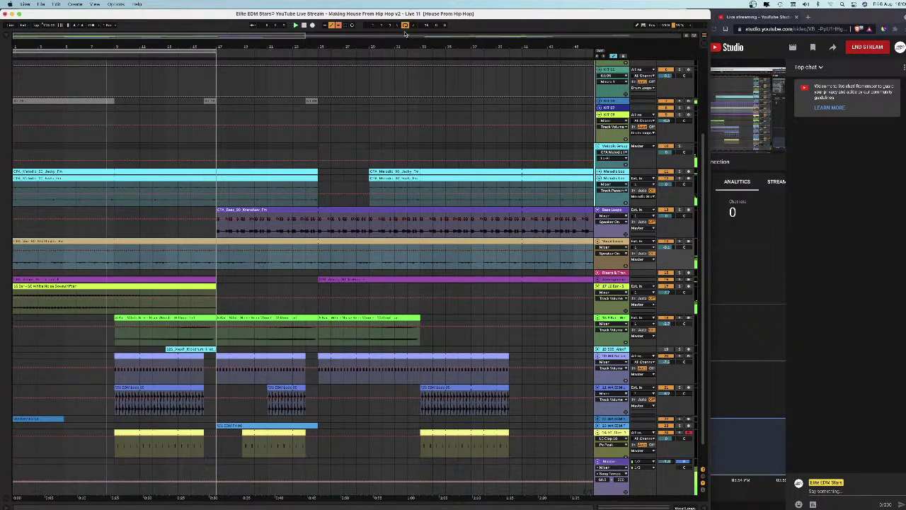
click(212, 66)
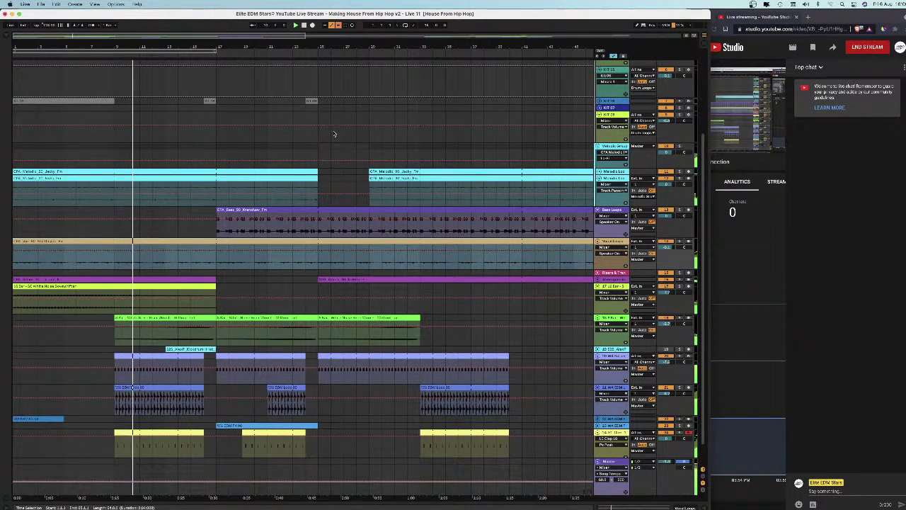
key(minus)
key(minus)
key(minus)
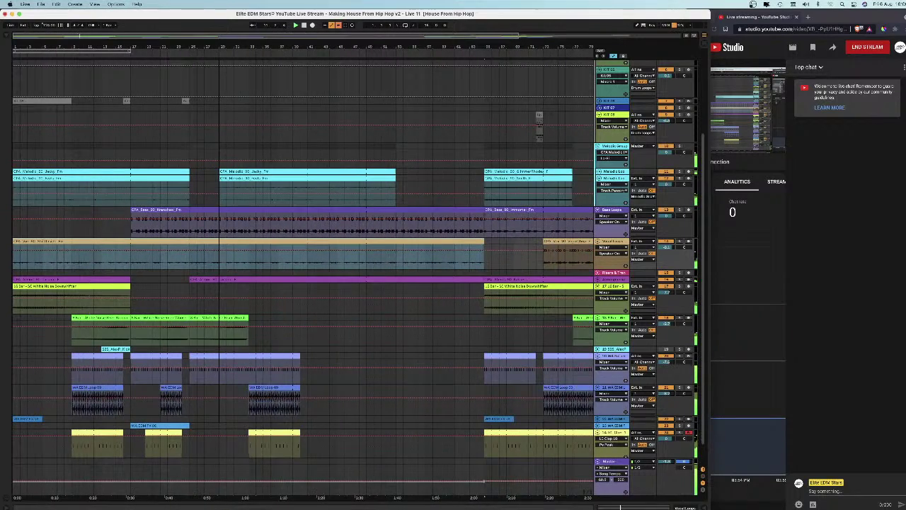
drag(218, 46, 195, 46)
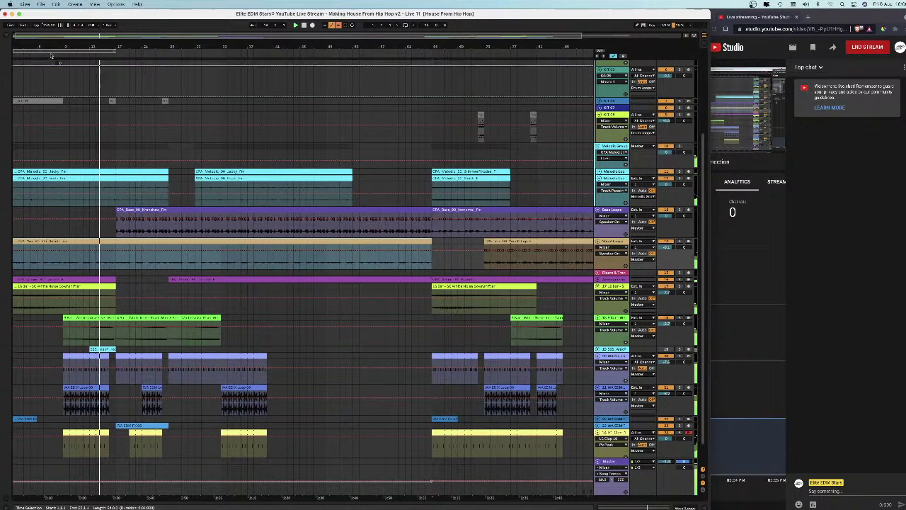
drag(106, 46, 122, 71)
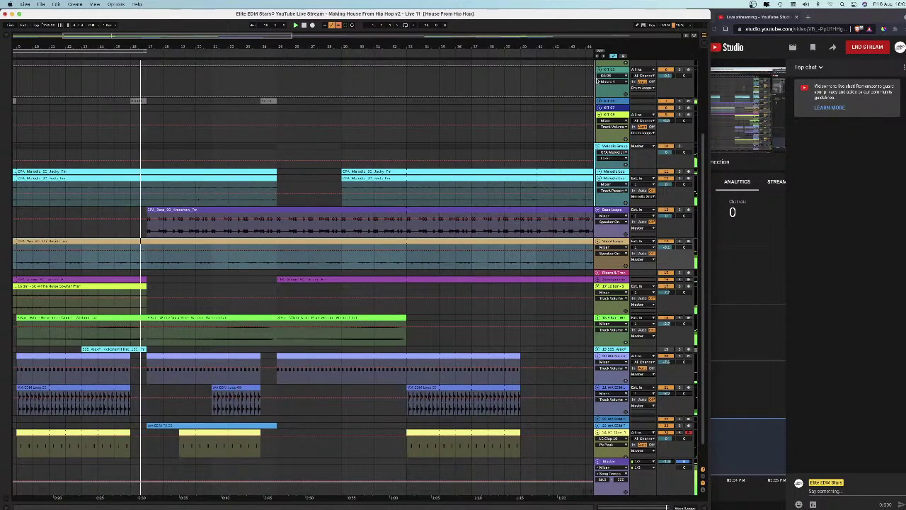
Unfold the KIT 06 track and keep listening to the first section of the arrangement.
click(597, 101)
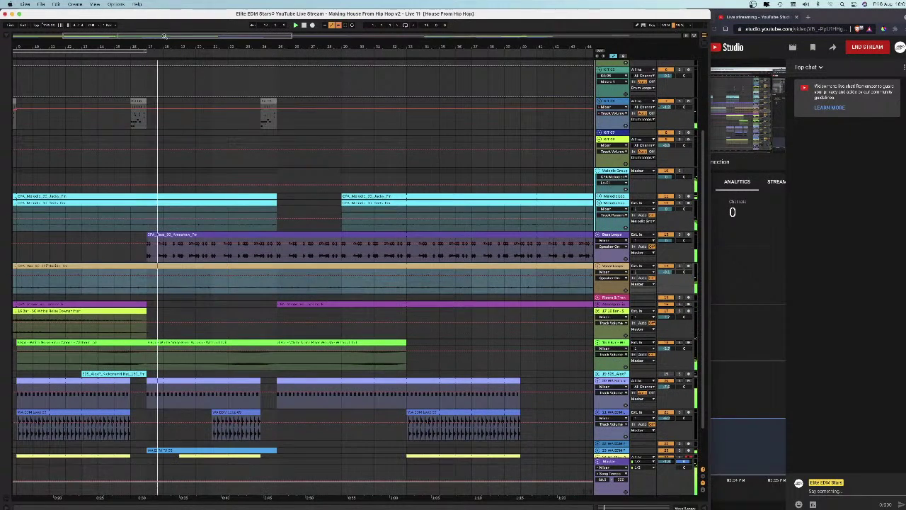
drag(126, 45, 157, 43)
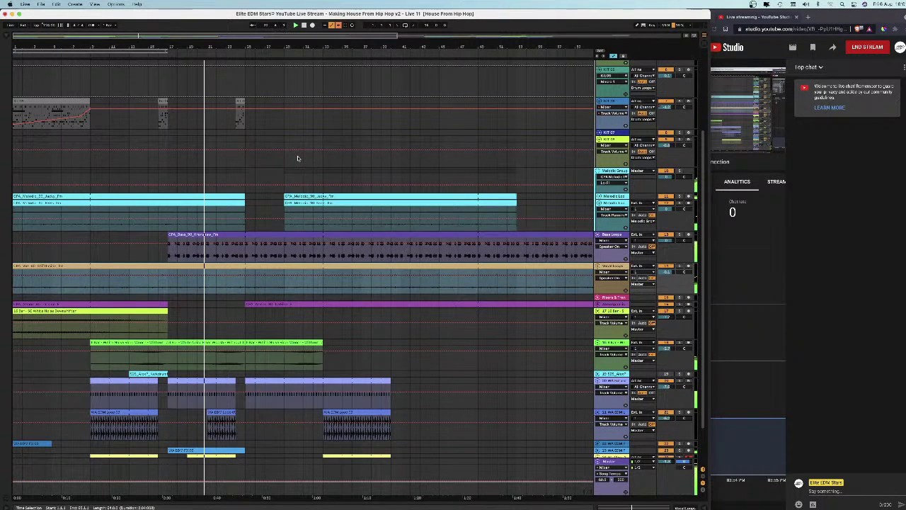
drag(73, 46, 73, 43)
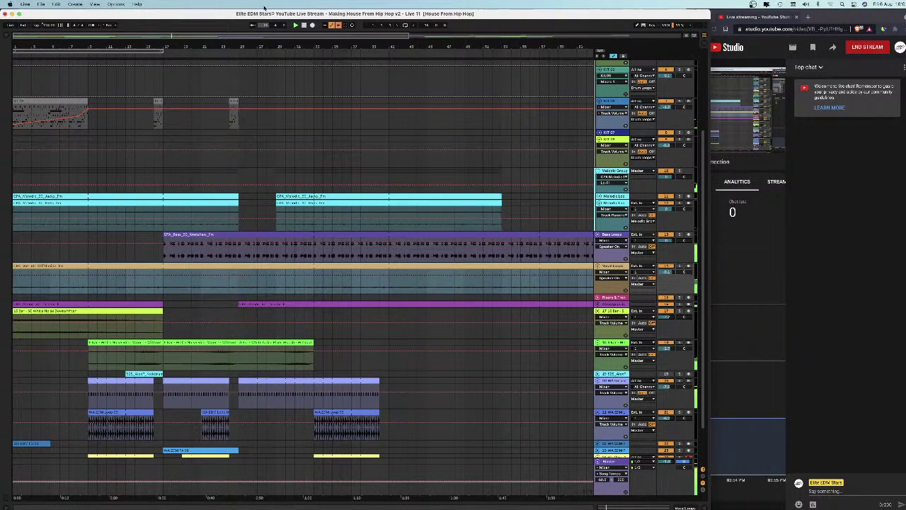
drag(252, 48, 250, 27)
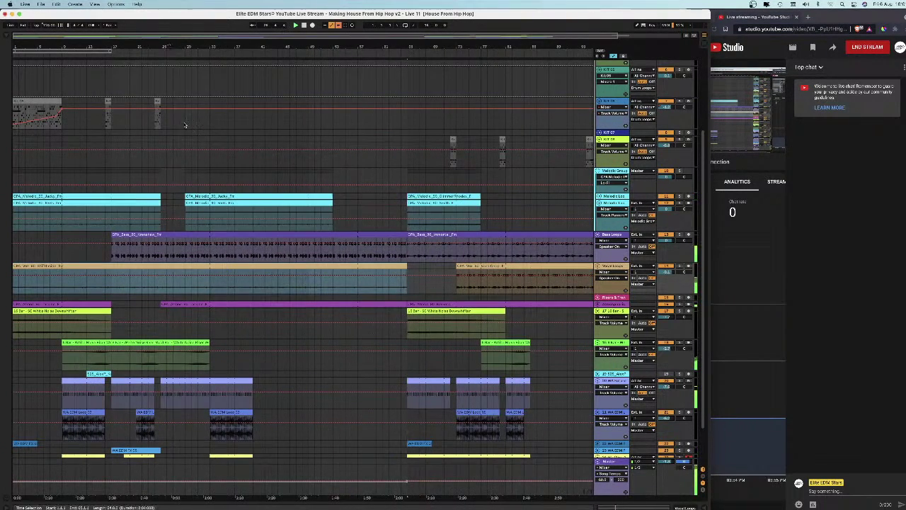
scroll(232, 239, down, 2)
scroll(231, 239, down, 1)
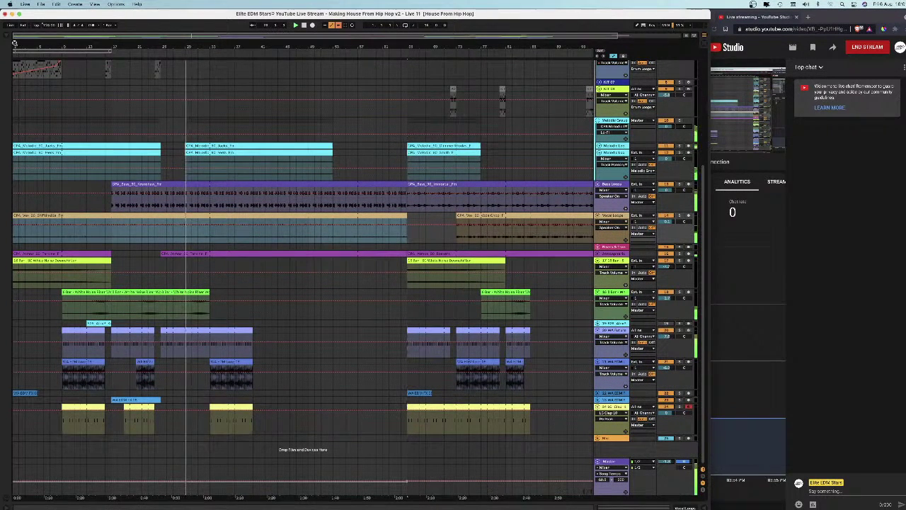
drag(15, 43, 16, 44)
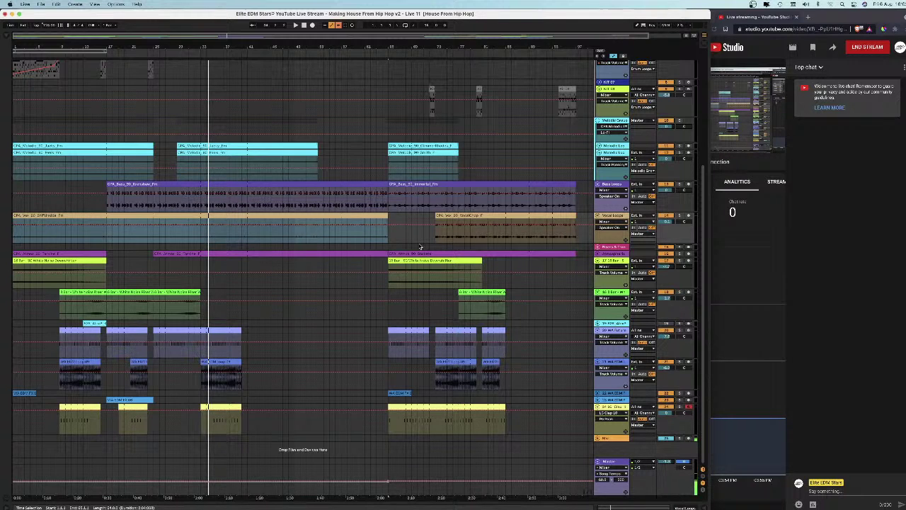
Select the 16 bars from bar 65 to bar 81 on the KIT 06 track and loop them.
click(388, 70)
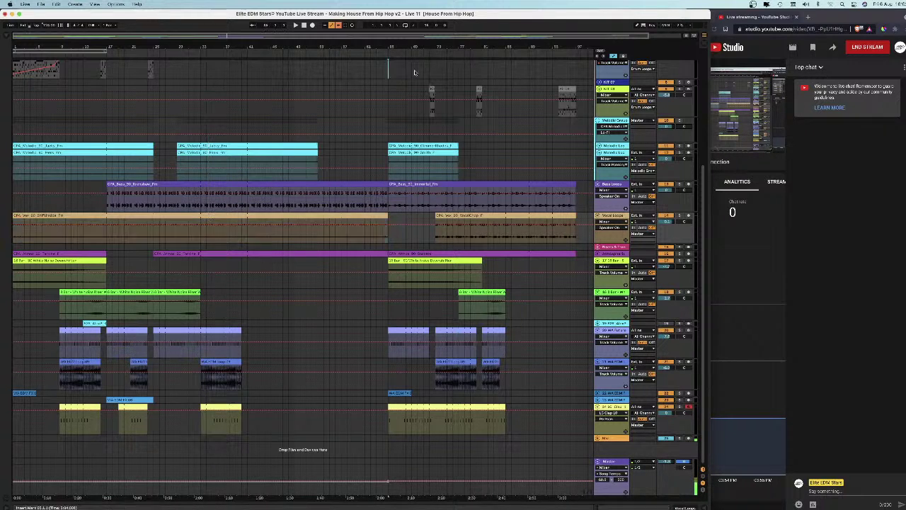
drag(415, 72, 482, 74)
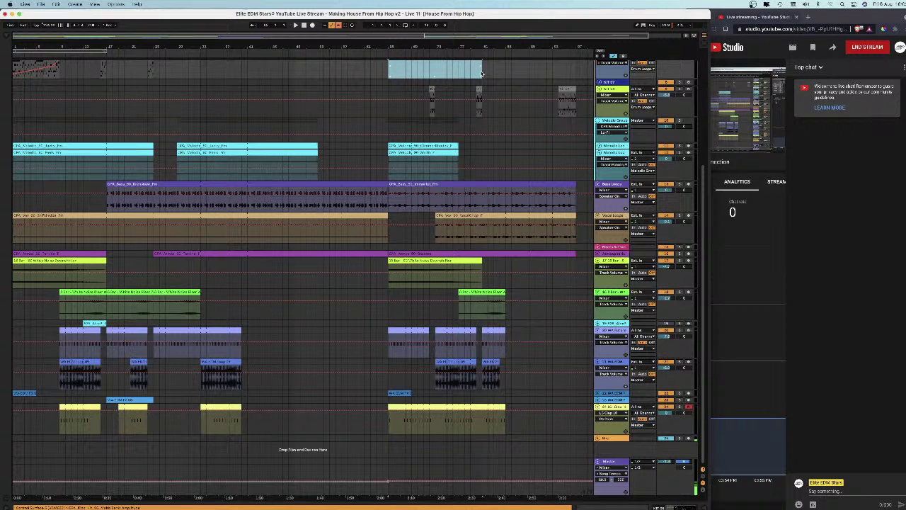
key(super+l)
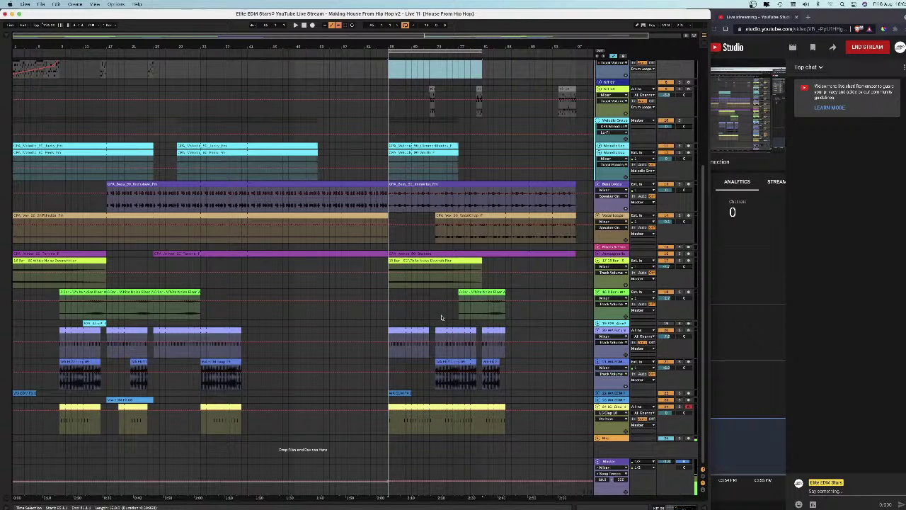
Fold track 24, which holds the yellow clap clips.
scroll(269, 301, up, 1)
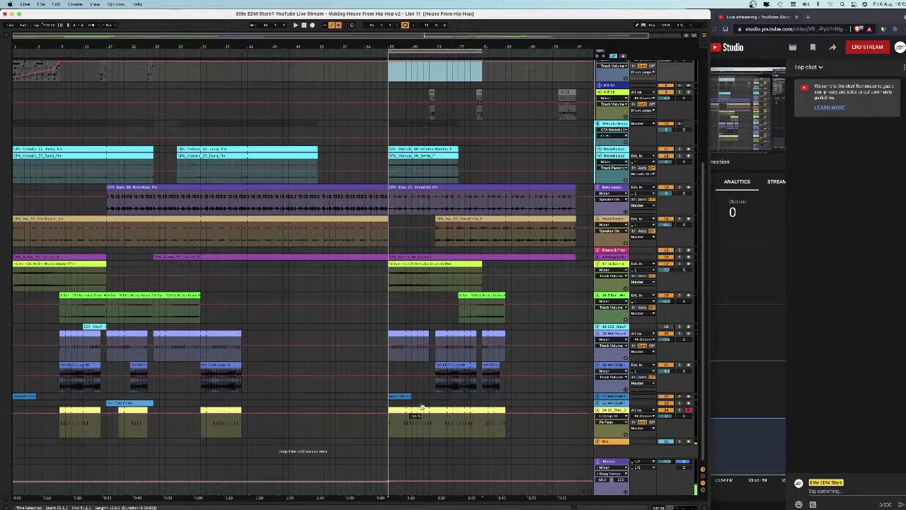
drag(403, 47, 314, 101)
drag(335, 68, 359, 44)
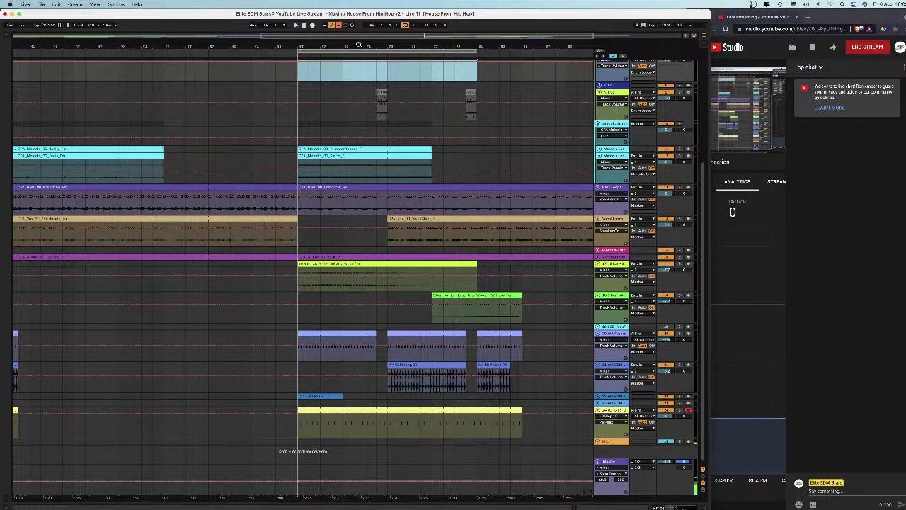
click(597, 410)
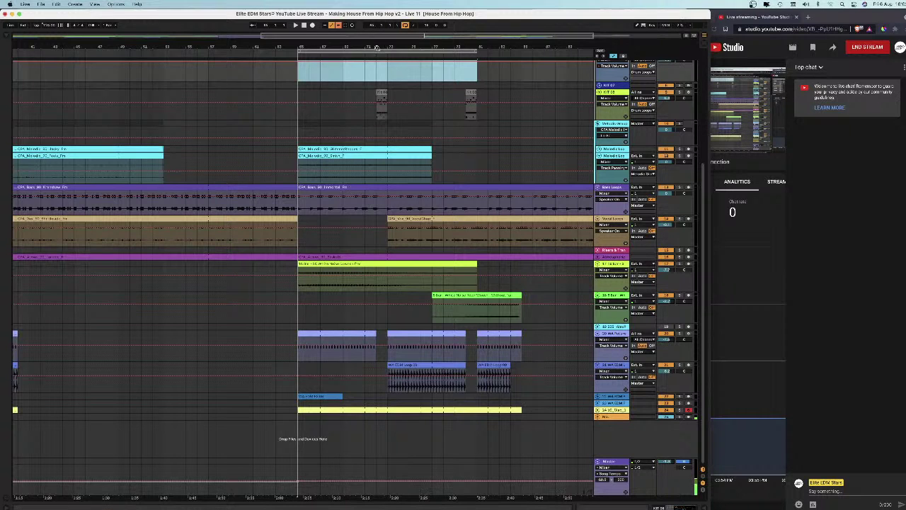
drag(300, 46, 248, 50)
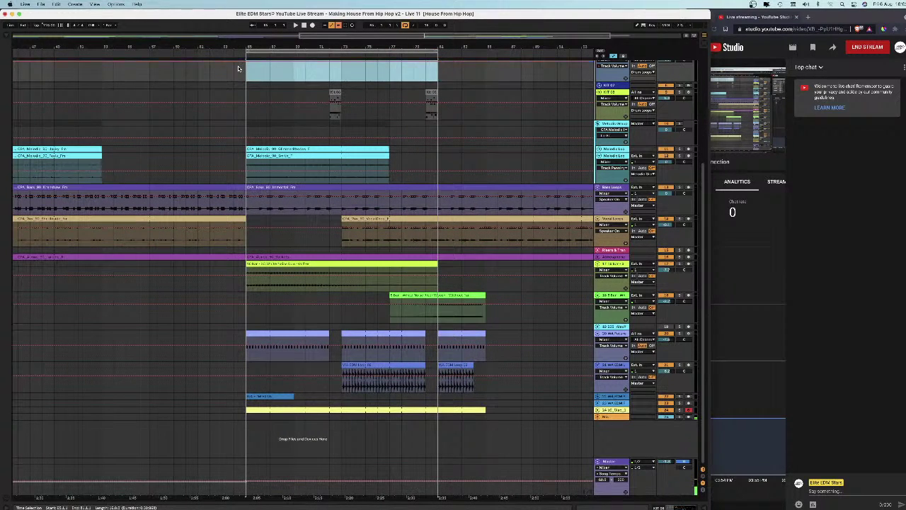
Play the arrangement from just before bar 65 and listen to the transition into the second section.
click(238, 68)
drag(151, 54, 254, 51)
click(258, 50)
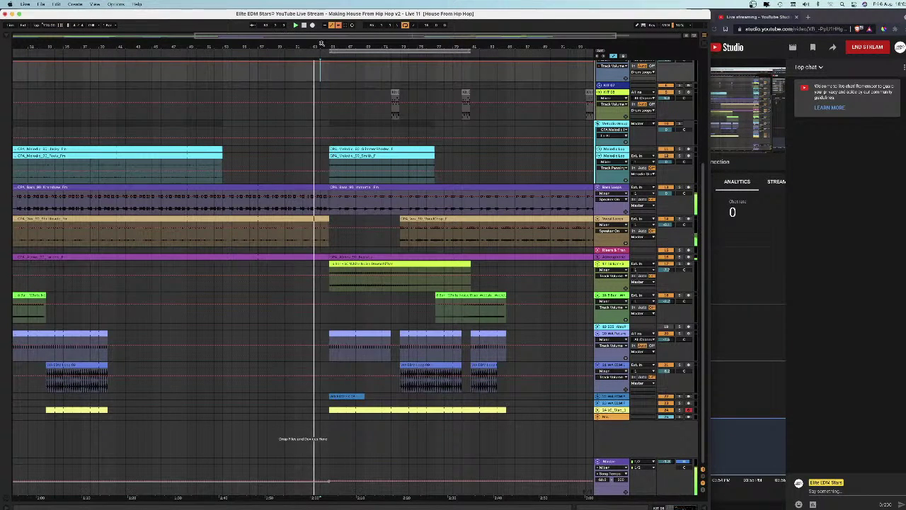
drag(348, 46, 289, 70)
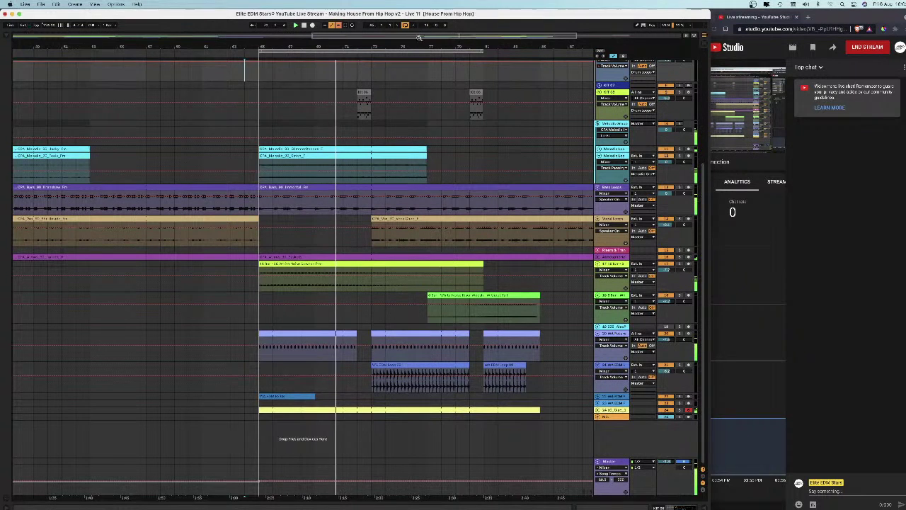
scroll(420, 101, down, 3)
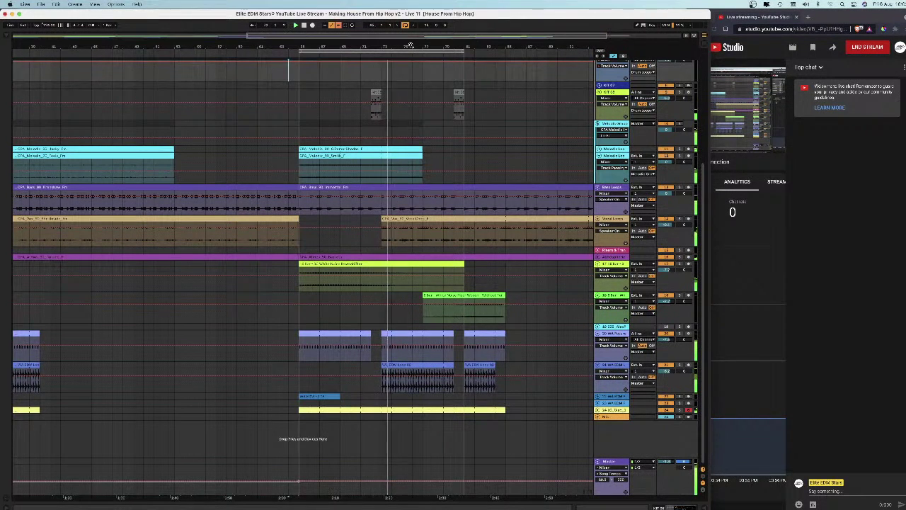
drag(411, 45, 363, 45)
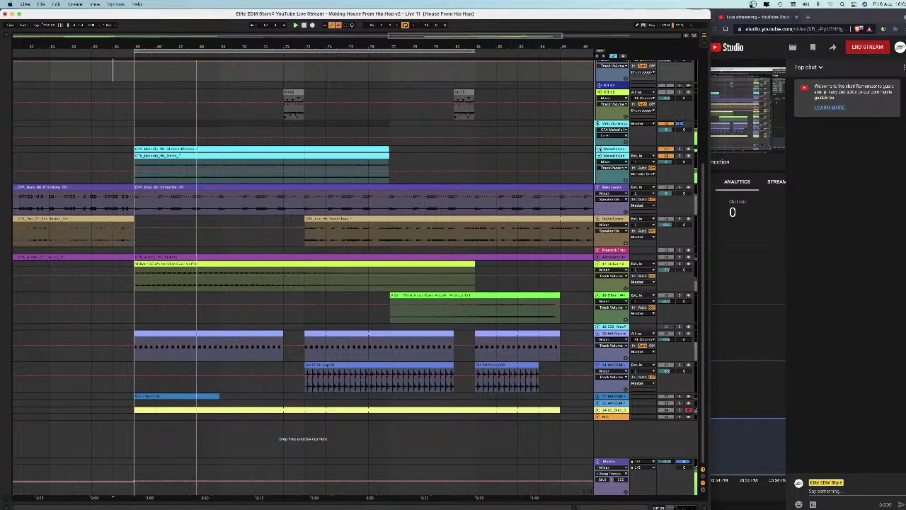
Unfold the first Melodic Loops track and extend both melodic clips that start at bar 65 to end at bar 81.
click(599, 149)
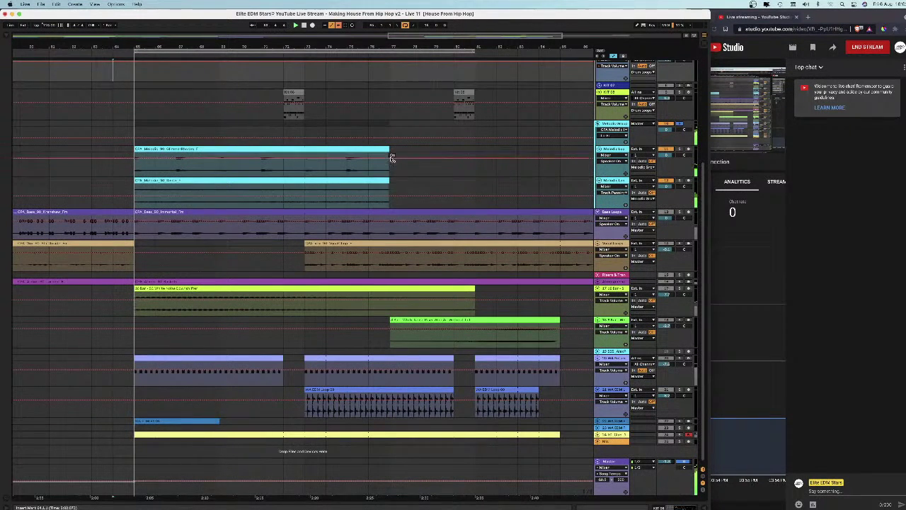
drag(389, 185, 476, 183)
drag(389, 151, 489, 157)
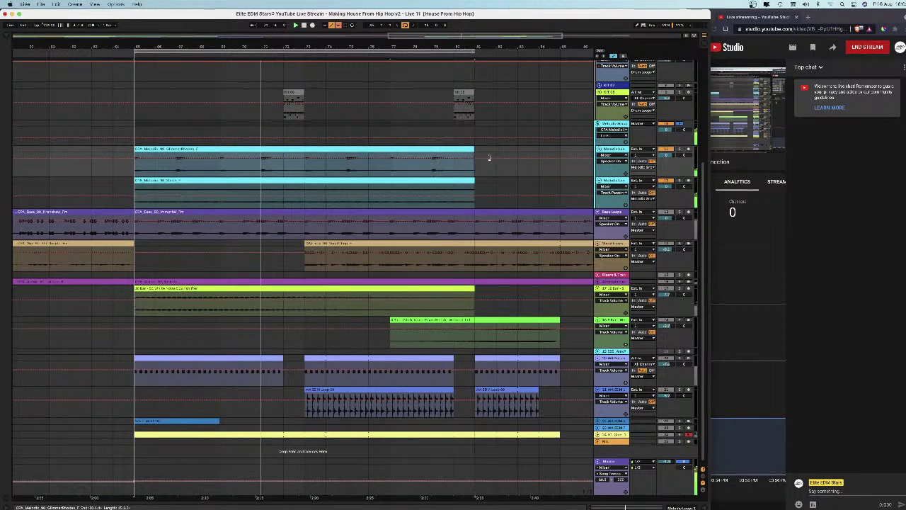
Leave automation mode and add fade-outs from about bar 77 to bar 81 on both extended melodic clips.
key(super+a)
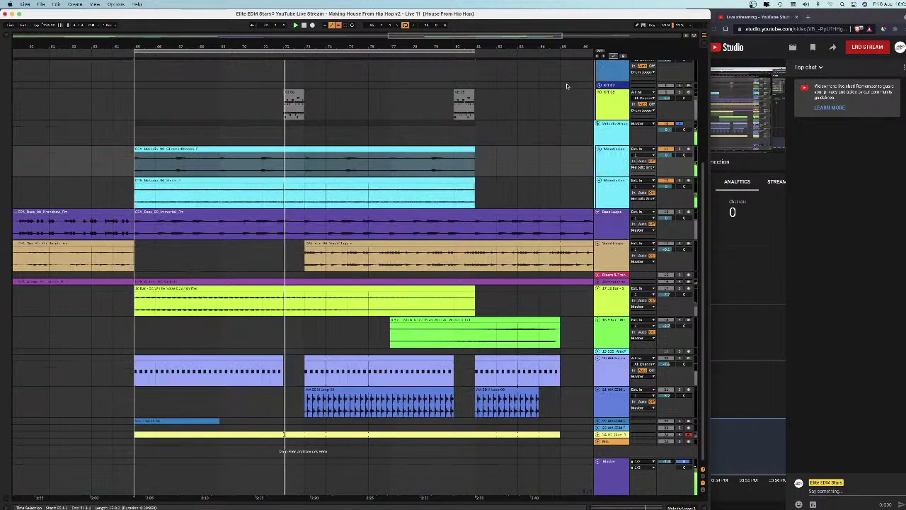
drag(472, 153, 388, 153)
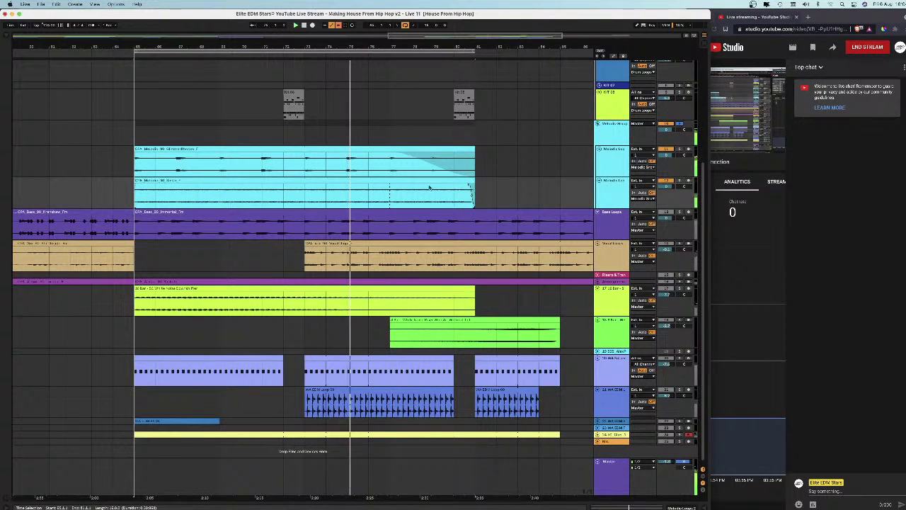
drag(428, 187, 390, 186)
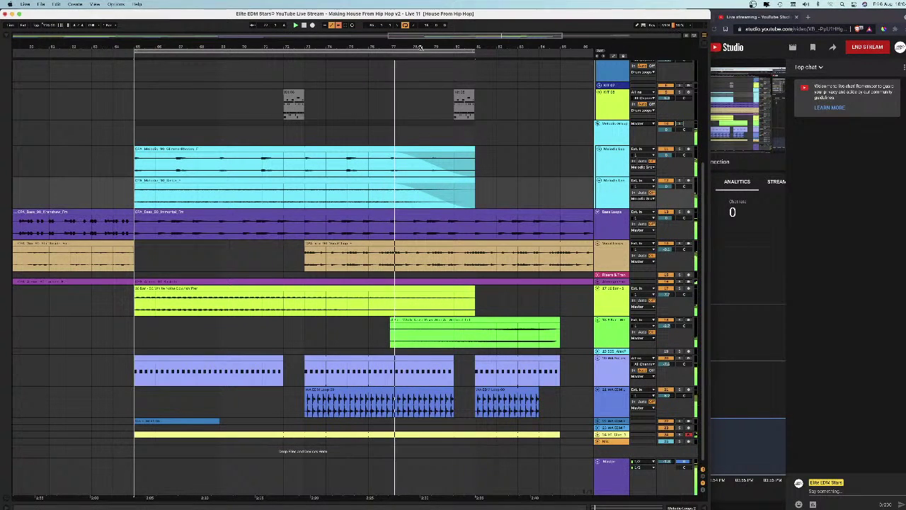
drag(420, 47, 419, 45)
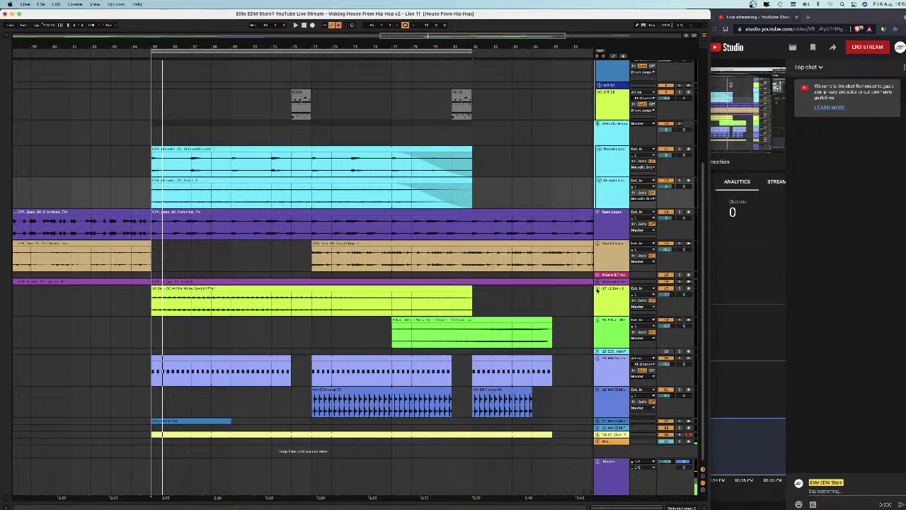
Fold tracks 17 and 18, which hold the white noise downshifter and riser clips.
click(597, 289)
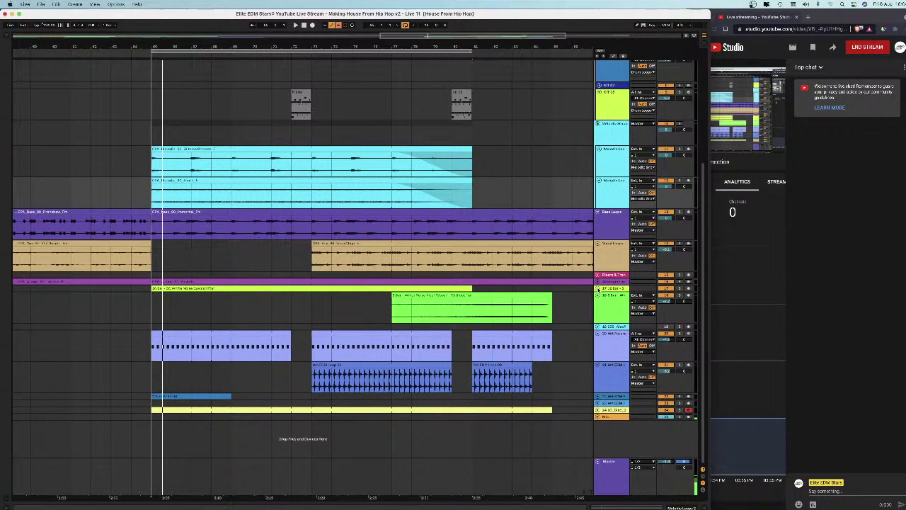
click(597, 295)
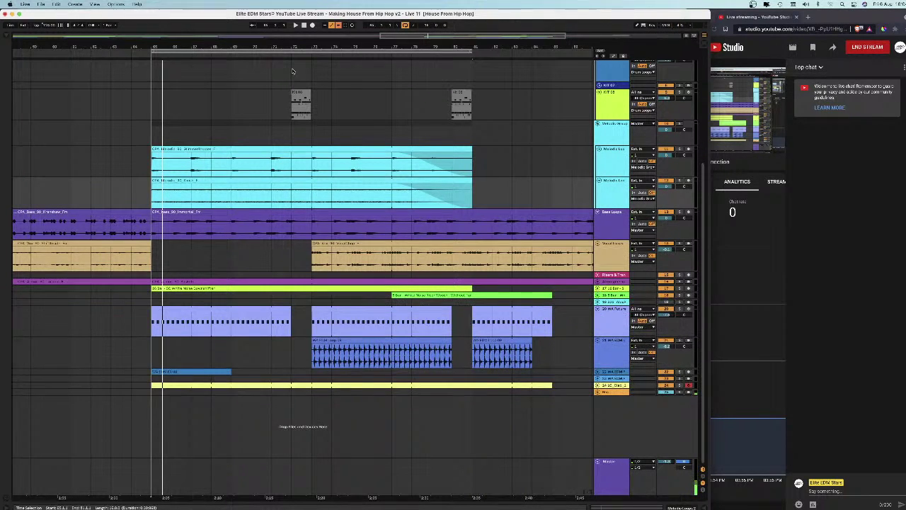
Look over the second section and the full arrangement, and switch back to the Session View.
drag(296, 47, 305, 29)
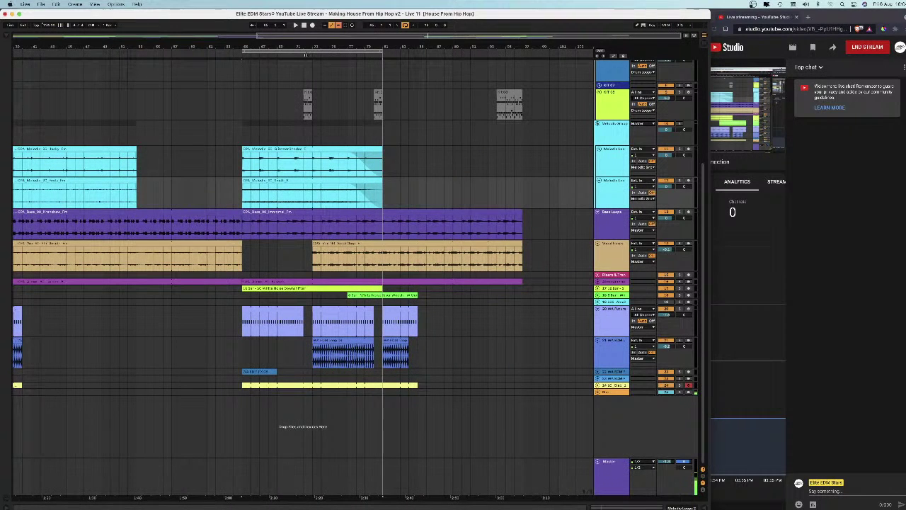
drag(281, 46, 329, 48)
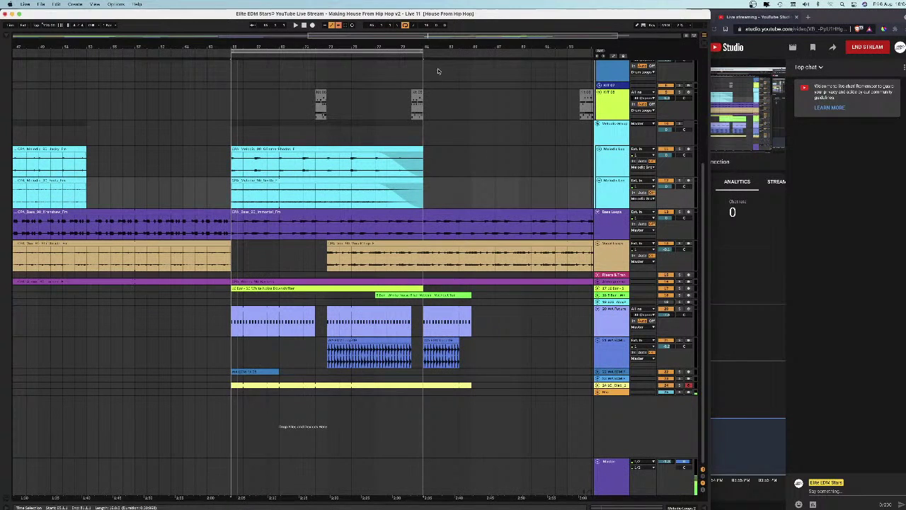
mouse_move(366, 48)
mouse_down()
mouse_move(557, 55)
mouse_move(370, 60)
mouse_up()
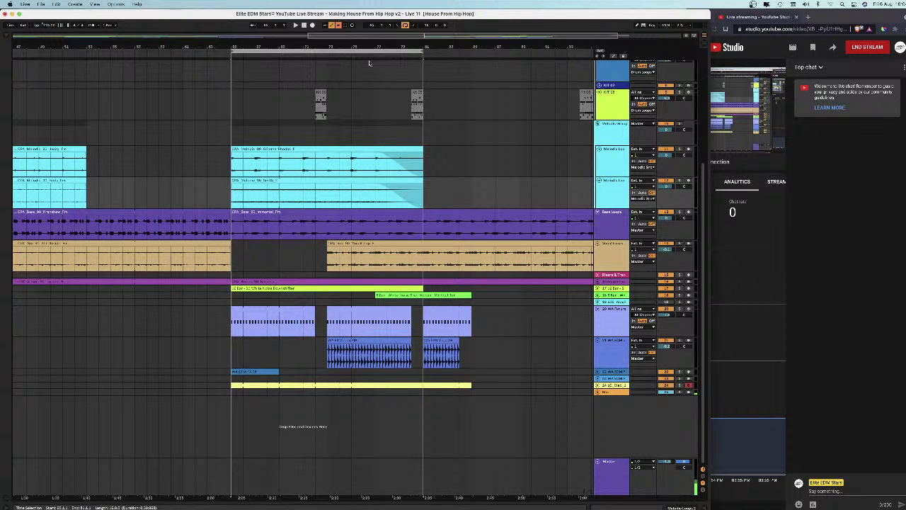
drag(371, 46, 420, 45)
click(256, 46)
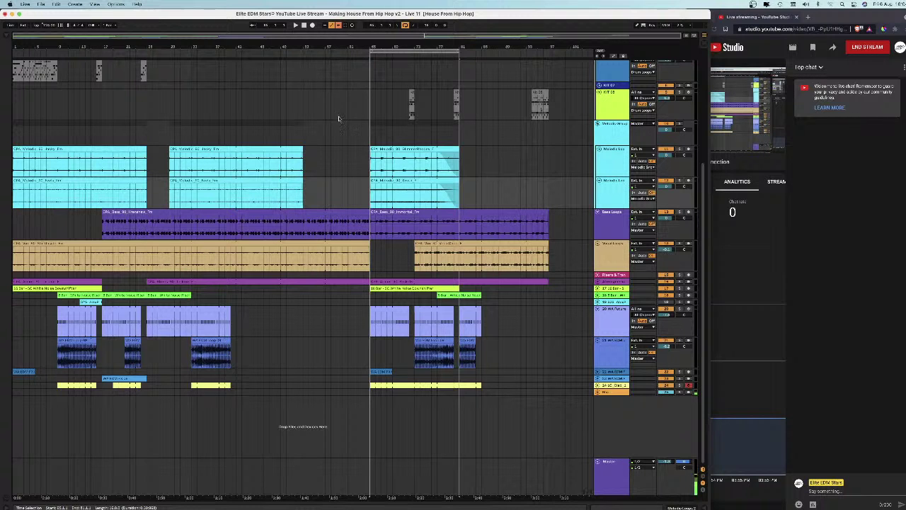
key(Tab)
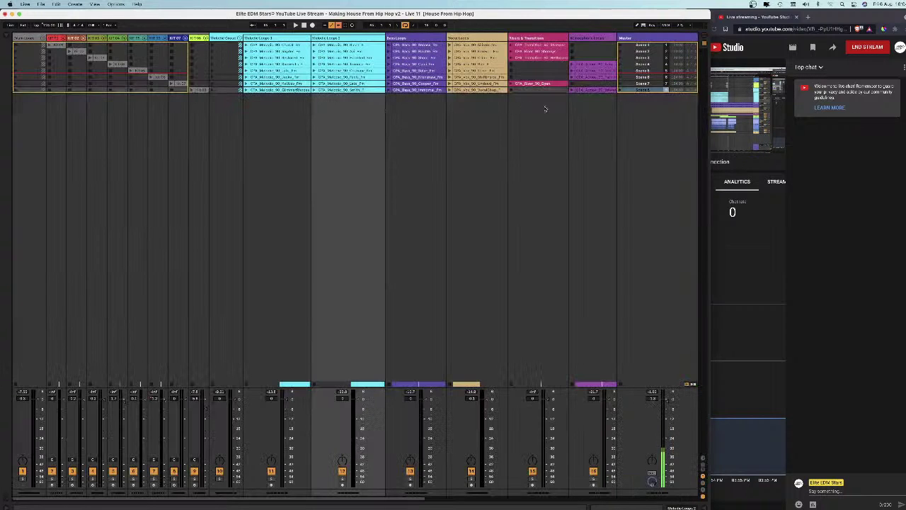
Audition the Session View scenes by launching scenes 7, 5, 4, 3, 2, 1, 6, 7 and 8 in turn.
click(621, 84)
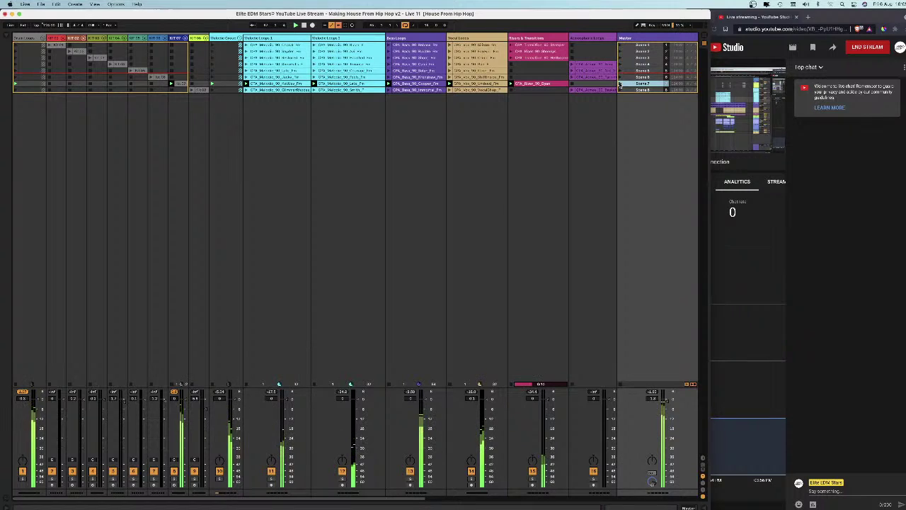
click(620, 70)
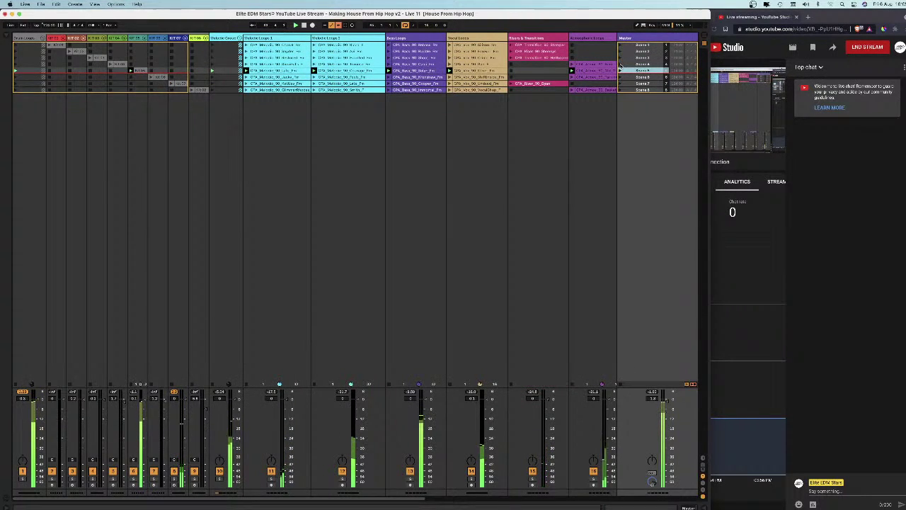
click(621, 63)
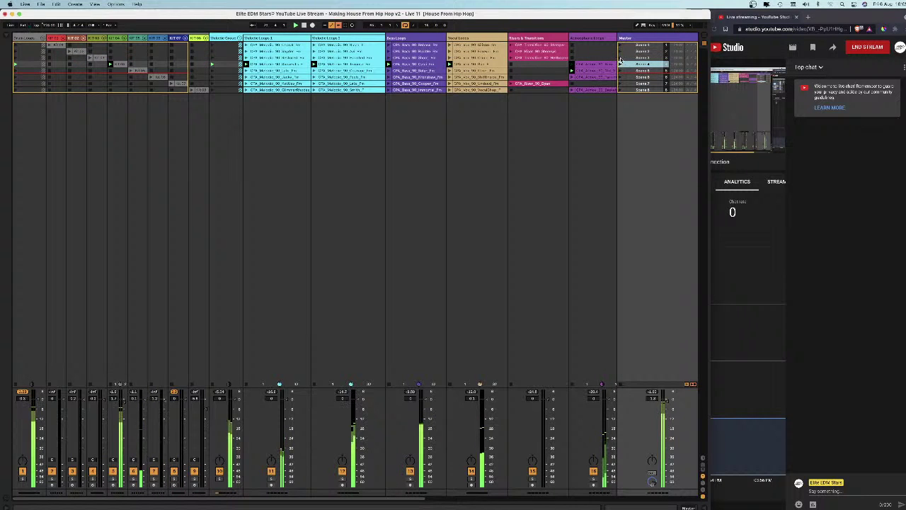
click(619, 58)
click(620, 49)
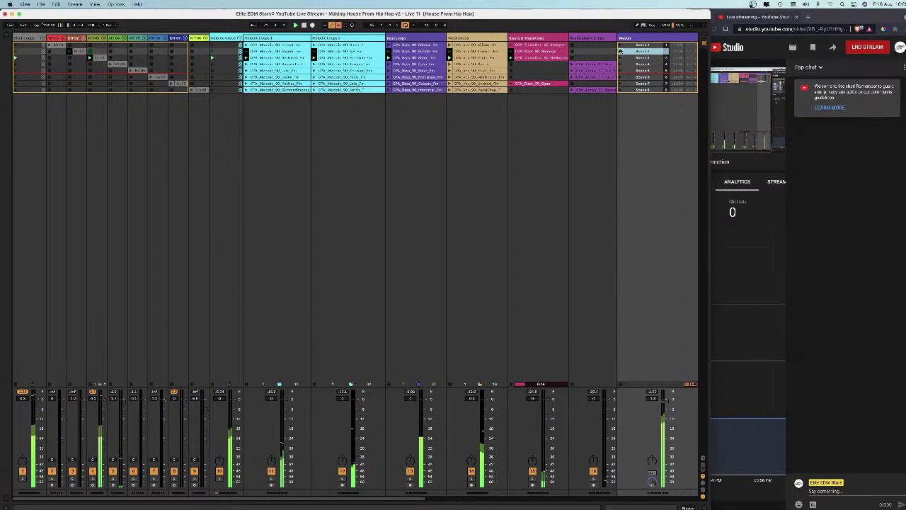
click(620, 45)
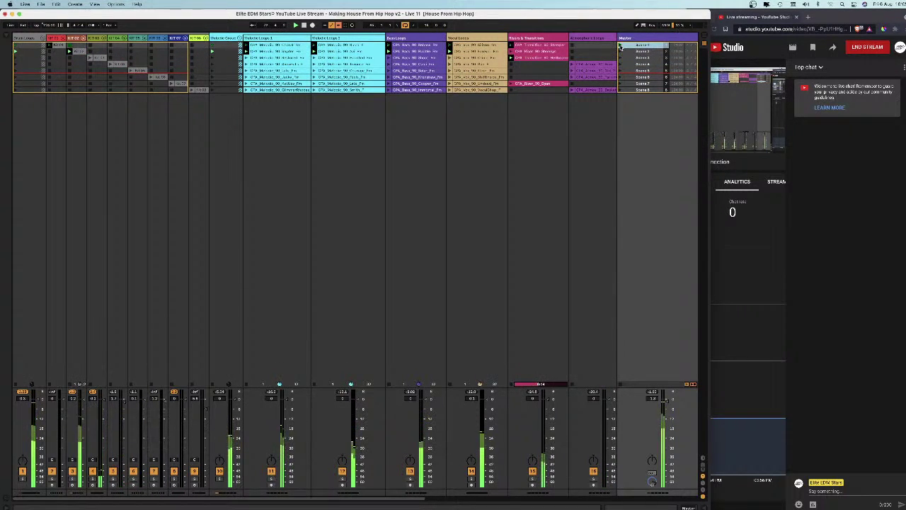
click(620, 77)
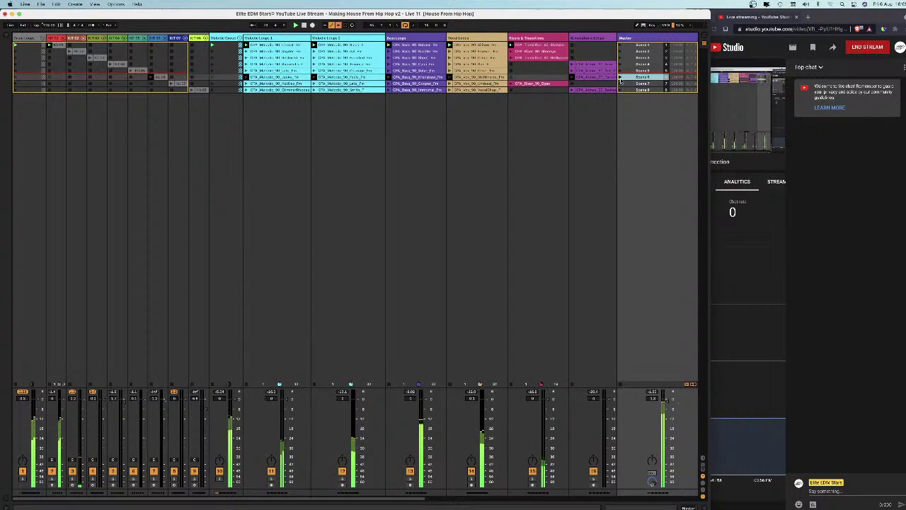
click(620, 84)
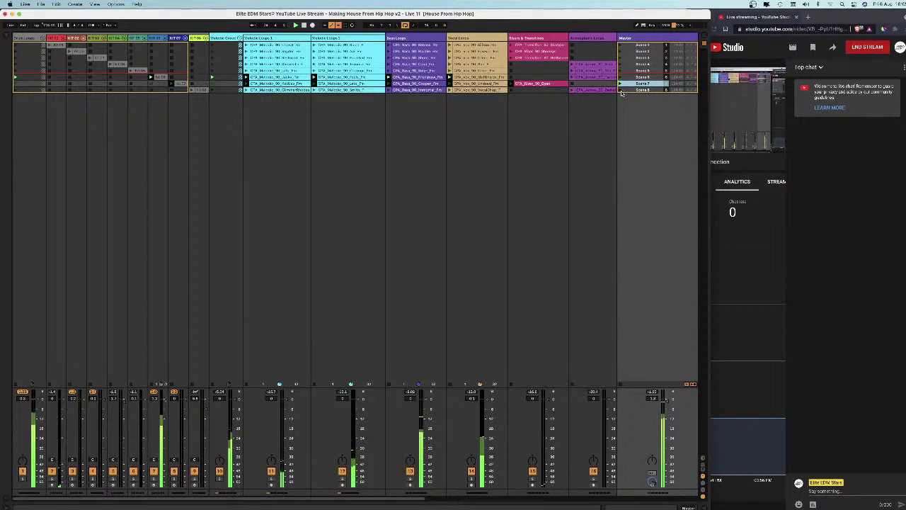
click(620, 90)
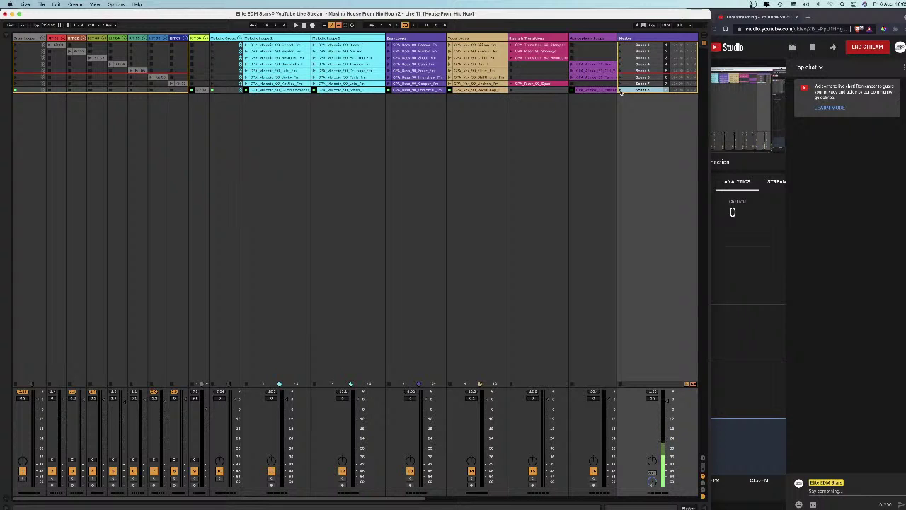
Fold the drum loops group and the melodic loops group in the Session View.
click(43, 38)
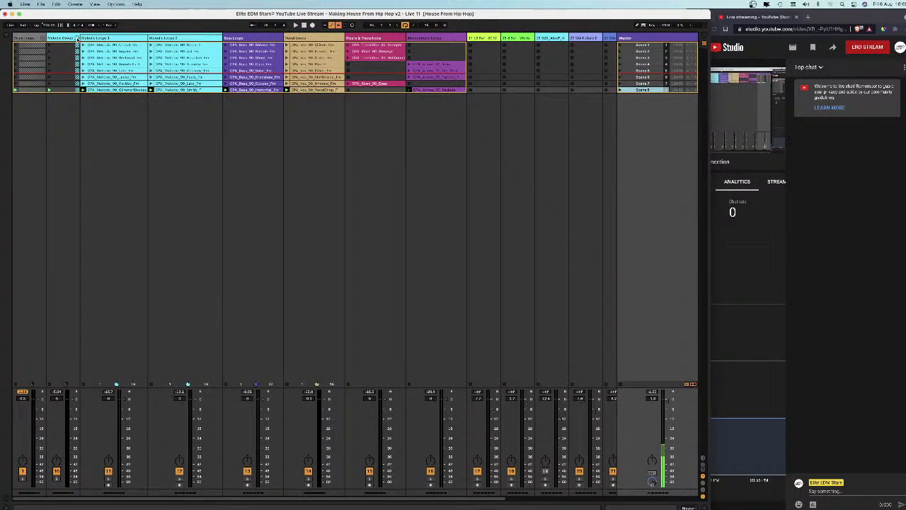
click(76, 38)
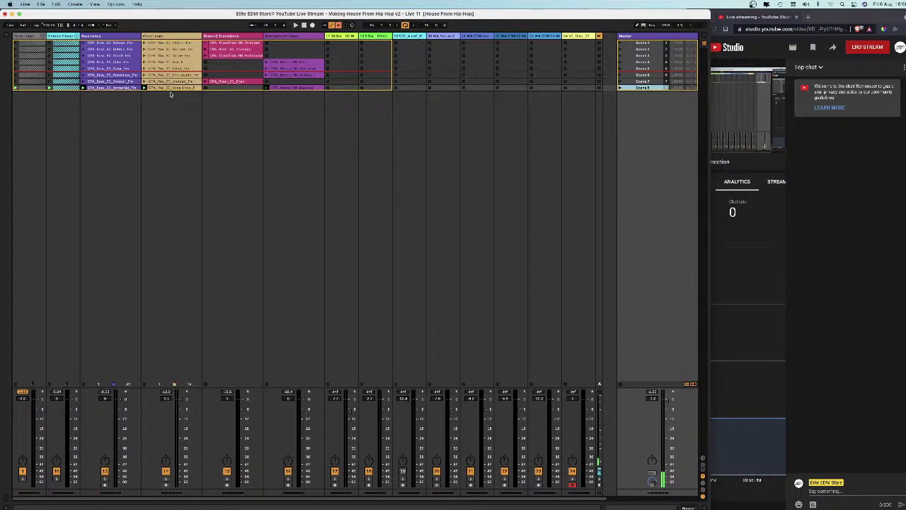
Switch to YouTube Studio in the browser and call up the End Stream confirmation for the live stream.
click(821, 205)
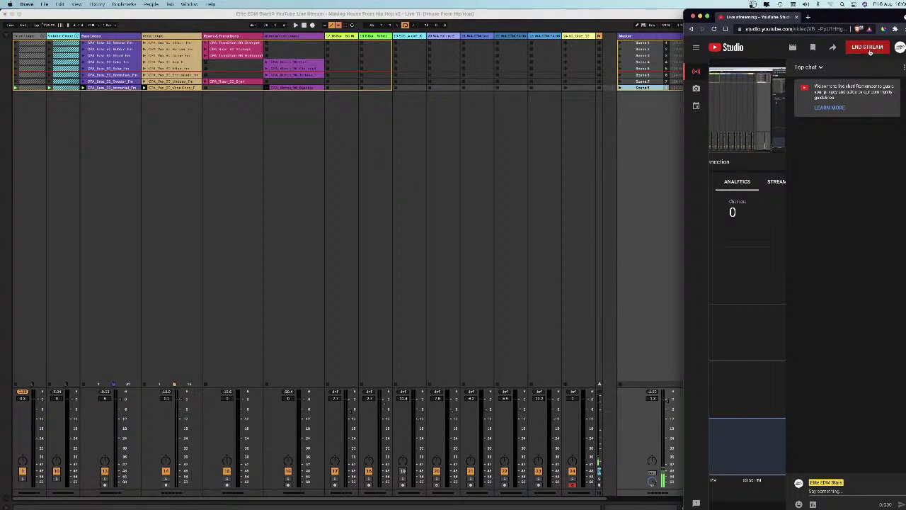
click(868, 47)
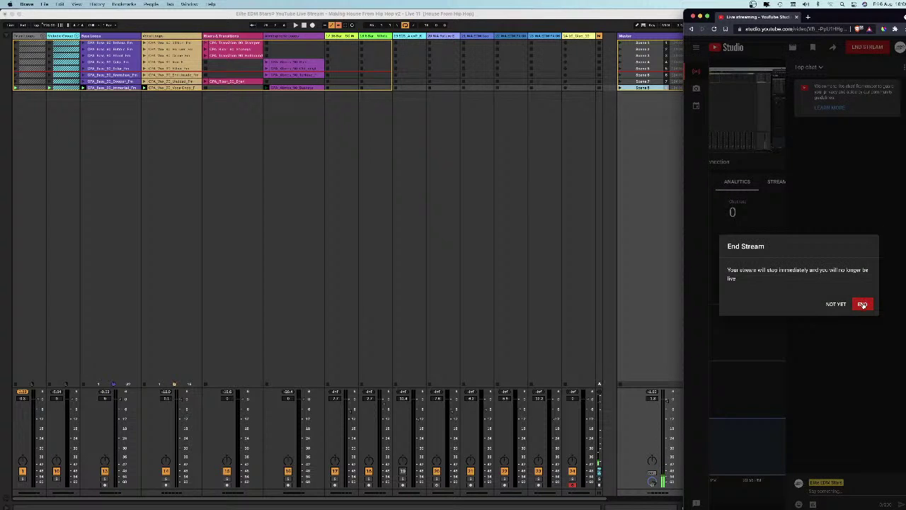